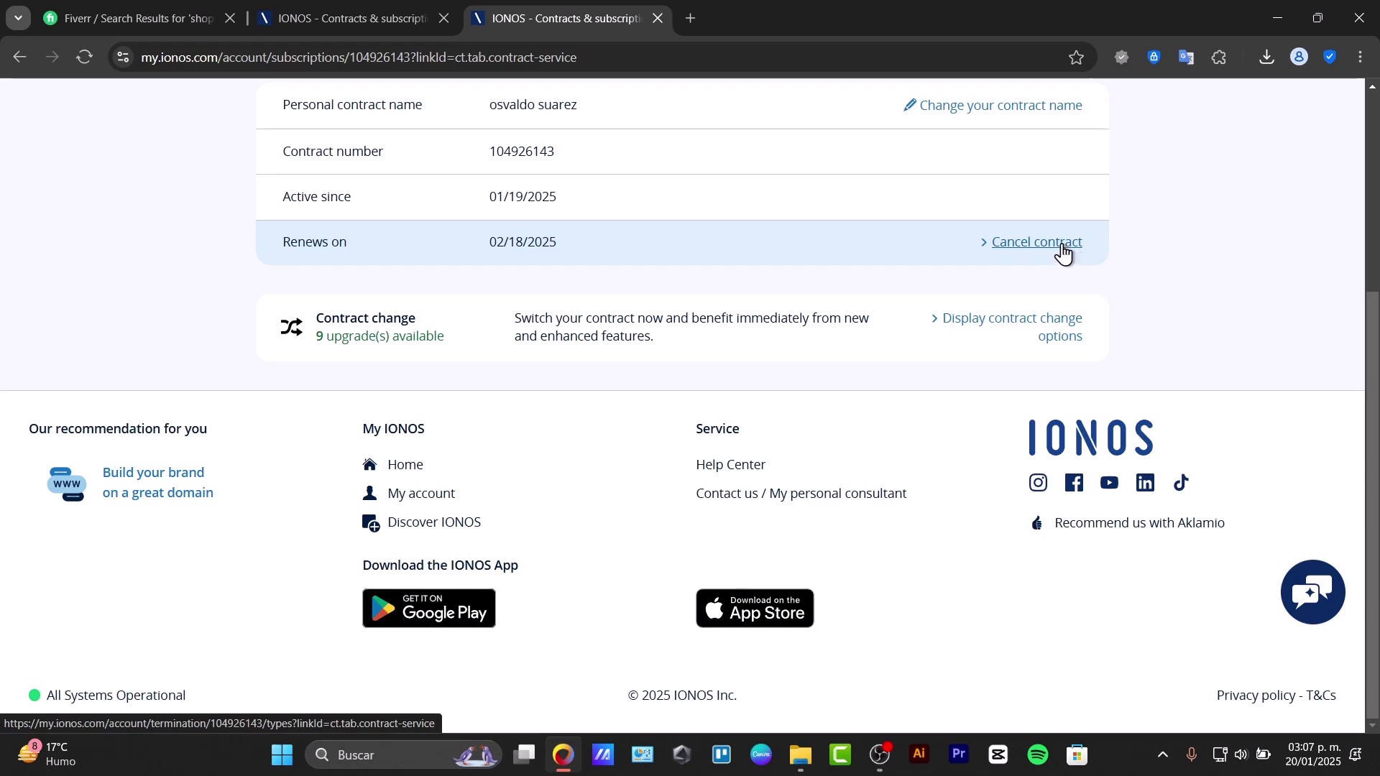
Try Discover upgrades on the MyWebsite Now Plus contract (Access denied), then return to My account.
{"action": "scroll", "coordinate": [1064, 253], "scroll_direction": "up", "scroll_amount": 5}
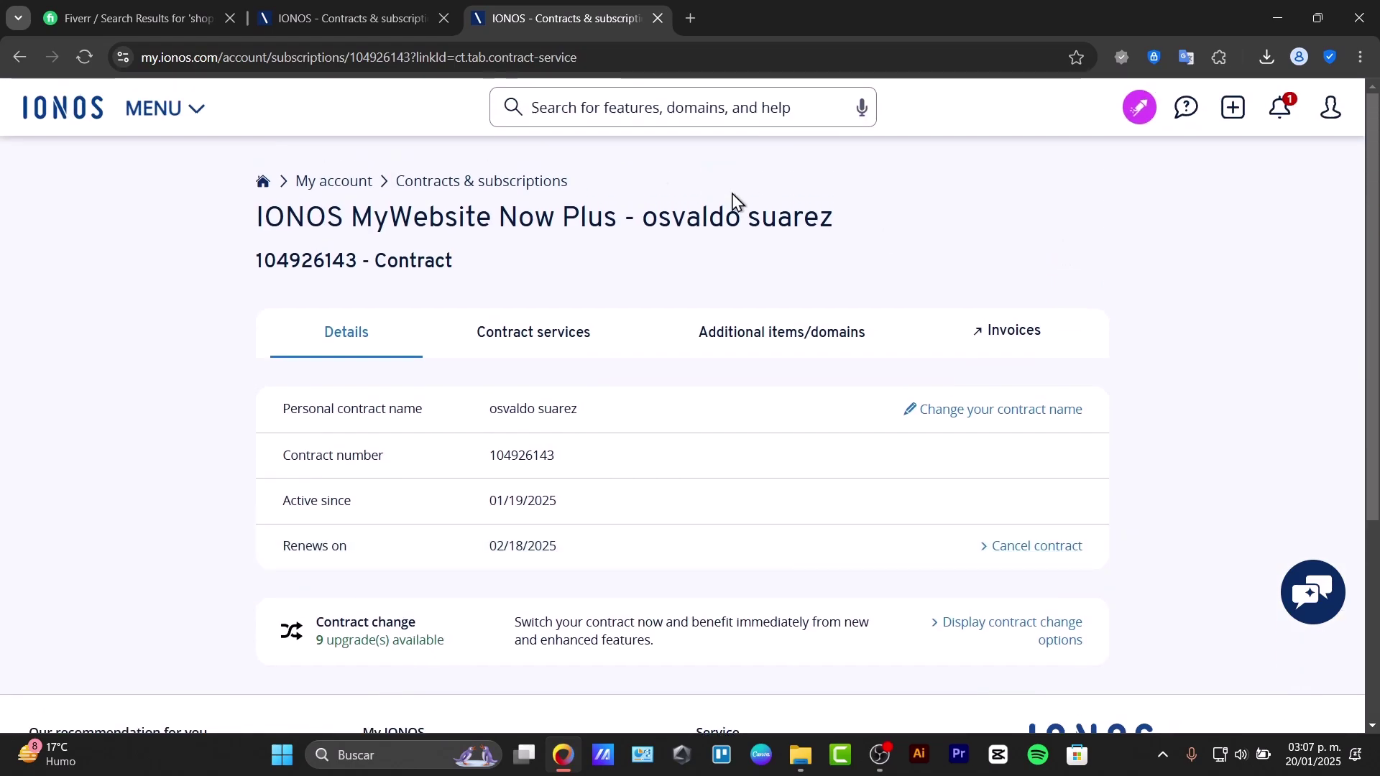
{"action": "left_click", "coordinate": [493, 337]}
{"action": "left_click", "coordinate": [393, 528]}
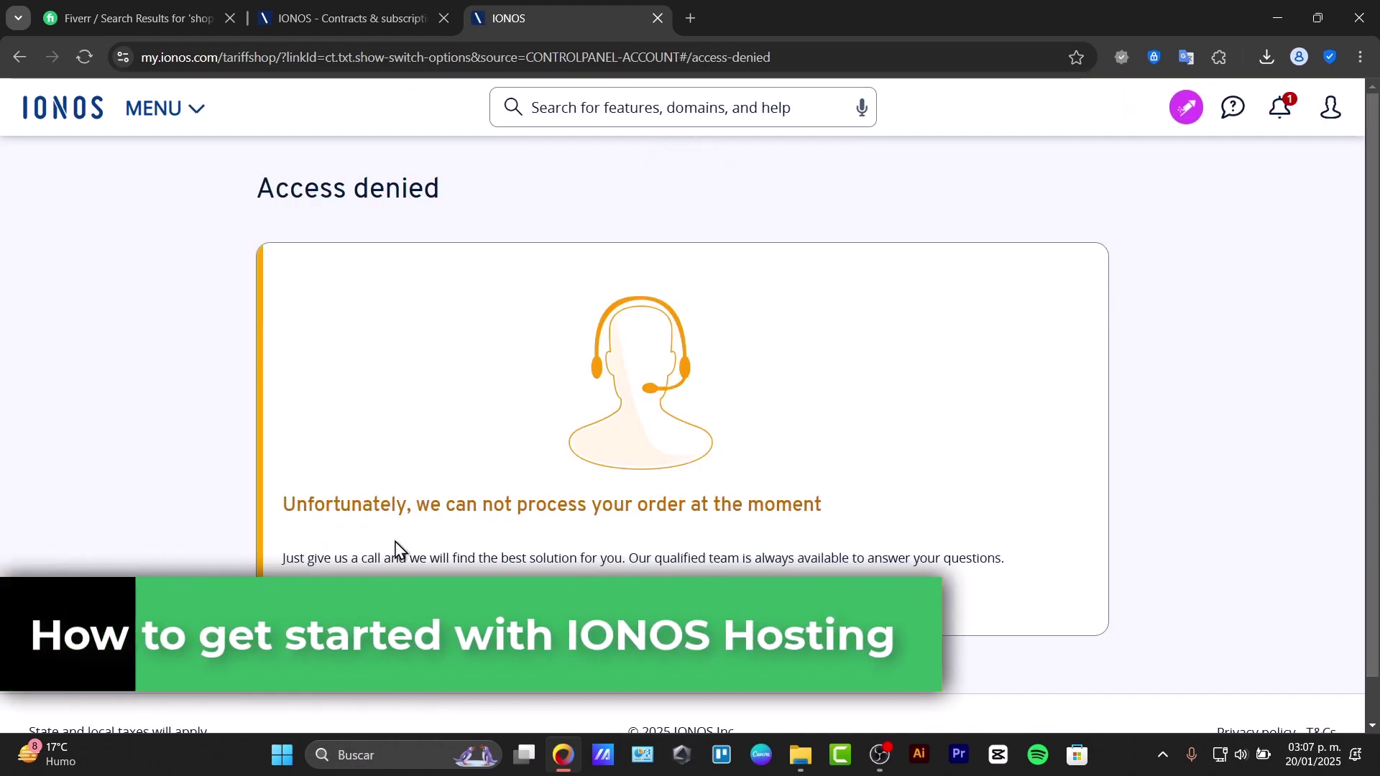
{"action": "left_click", "coordinate": [167, 108]}
{"action": "left_click", "coordinate": [287, 352]}
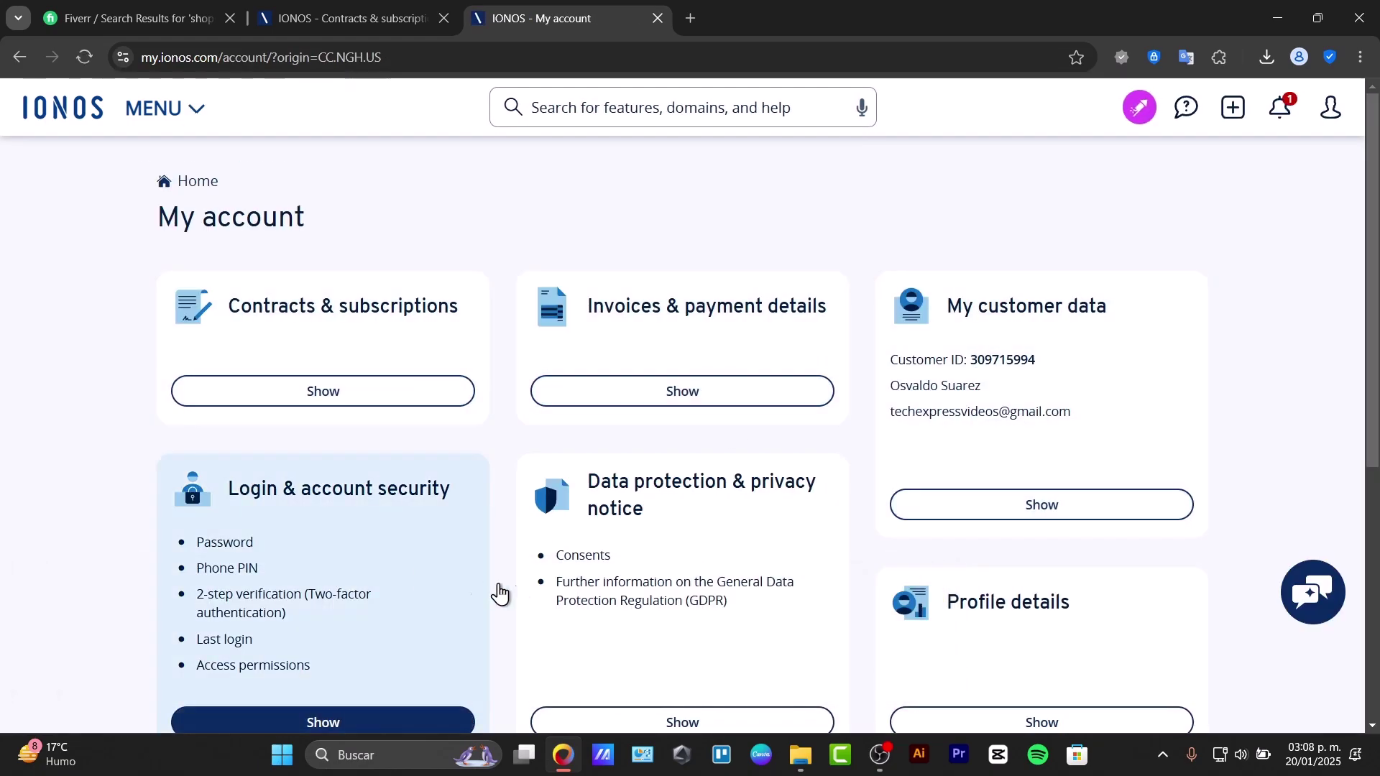
Open profile details, then Domains & SSL, and try Add Domain, closing the error tab.
{"action": "left_click", "coordinate": [1054, 628]}
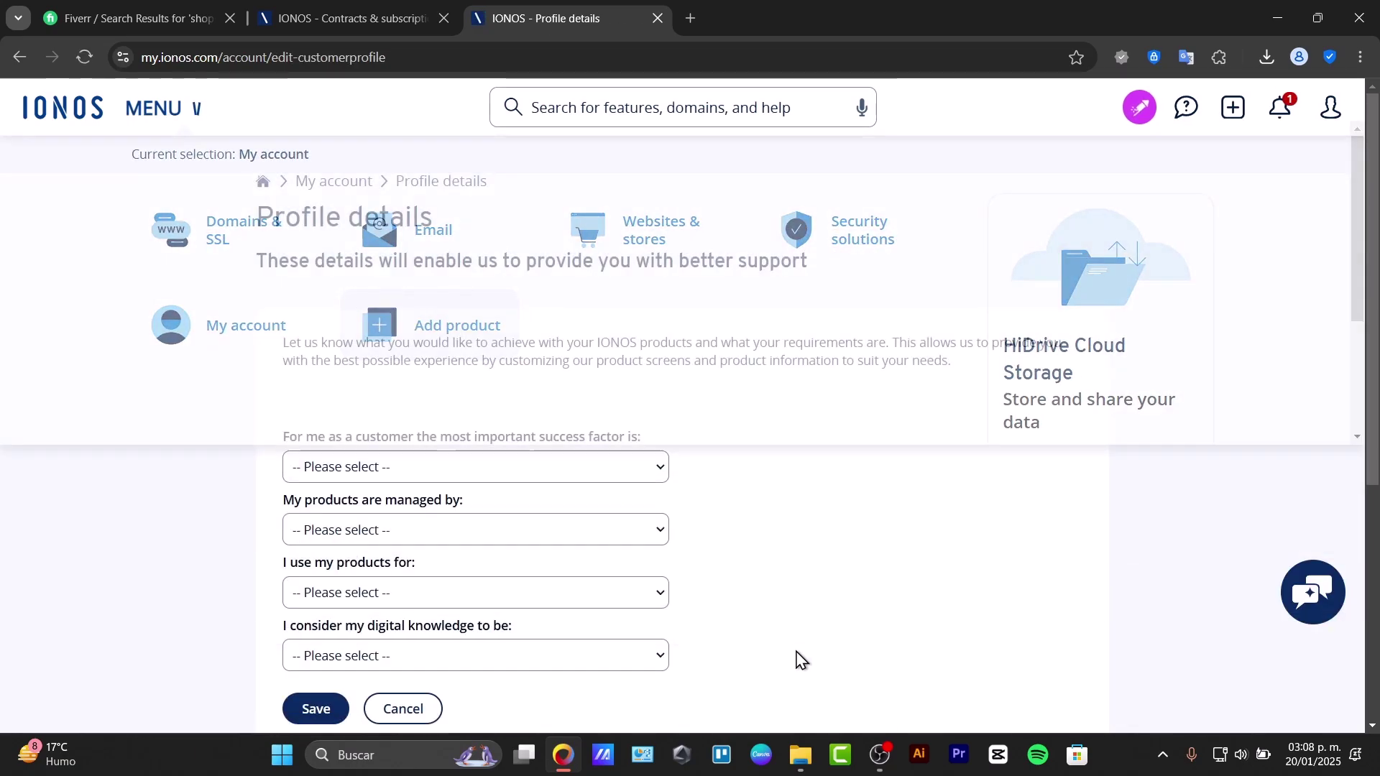
{"action": "left_click", "coordinate": [159, 115]}
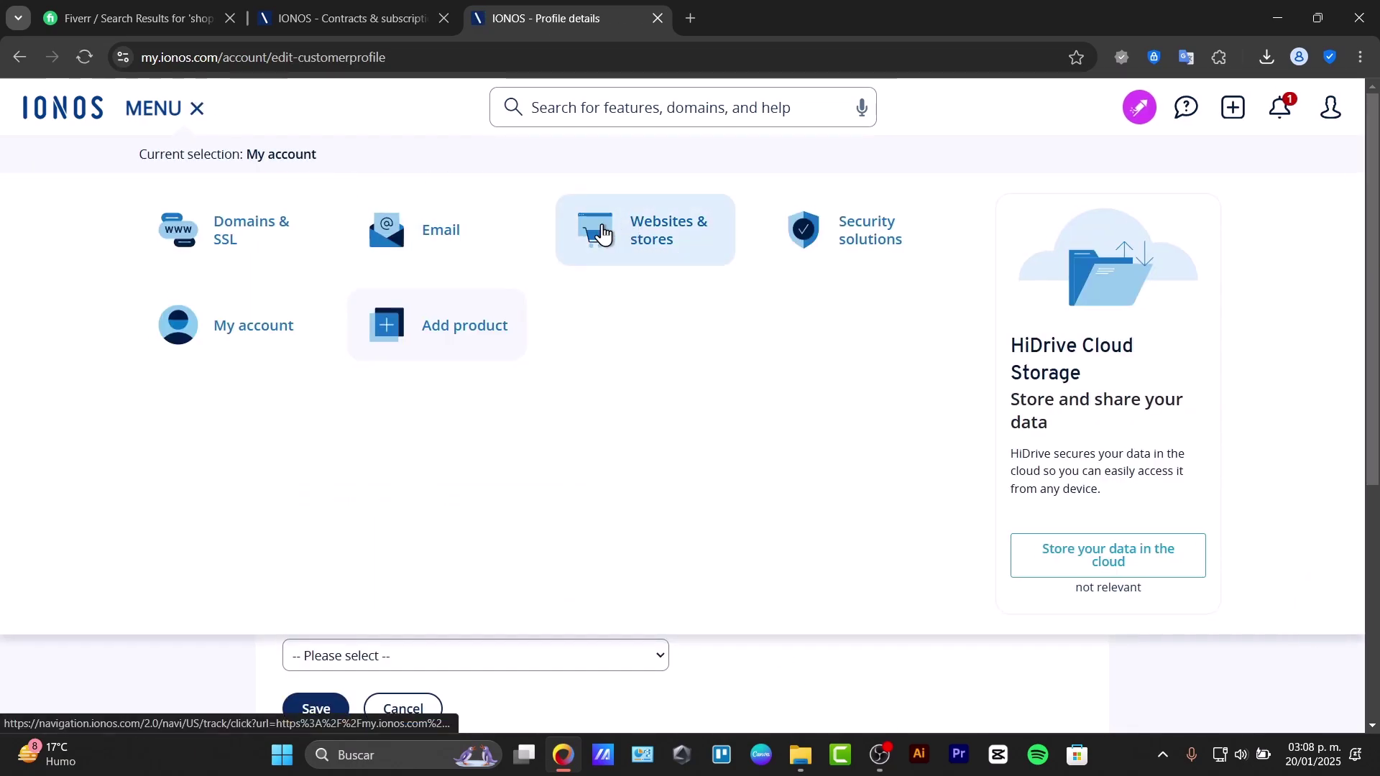
{"action": "left_click", "coordinate": [283, 231]}
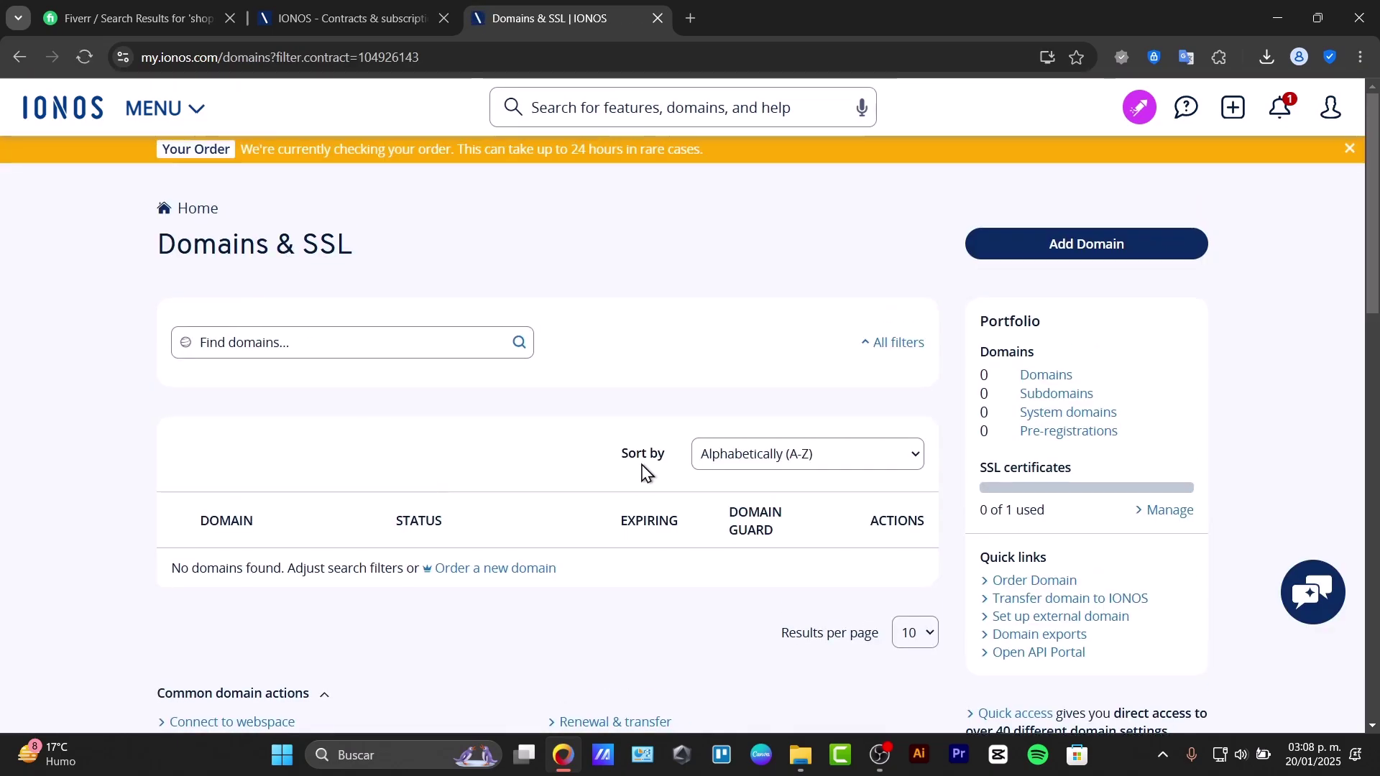
{"action": "left_click", "coordinate": [1023, 249]}
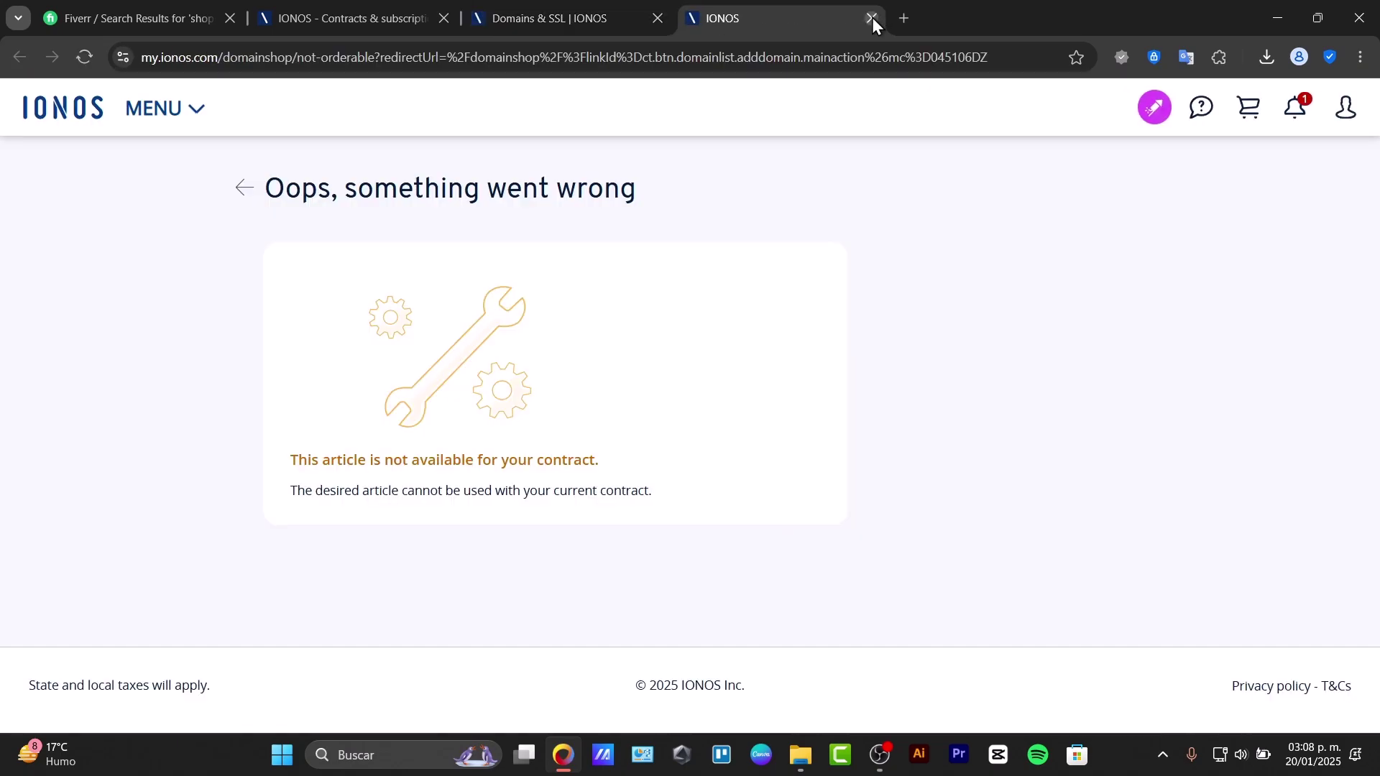
{"action": "left_click", "coordinate": [872, 17]}
Search the empty domain list and open the Add product page.
{"action": "scroll", "coordinate": [845, 345], "scroll_direction": "down", "scroll_amount": 3}
{"action": "scroll", "coordinate": [572, 367], "scroll_direction": "up", "scroll_amount": 3}
{"action": "left_click", "coordinate": [466, 345]}
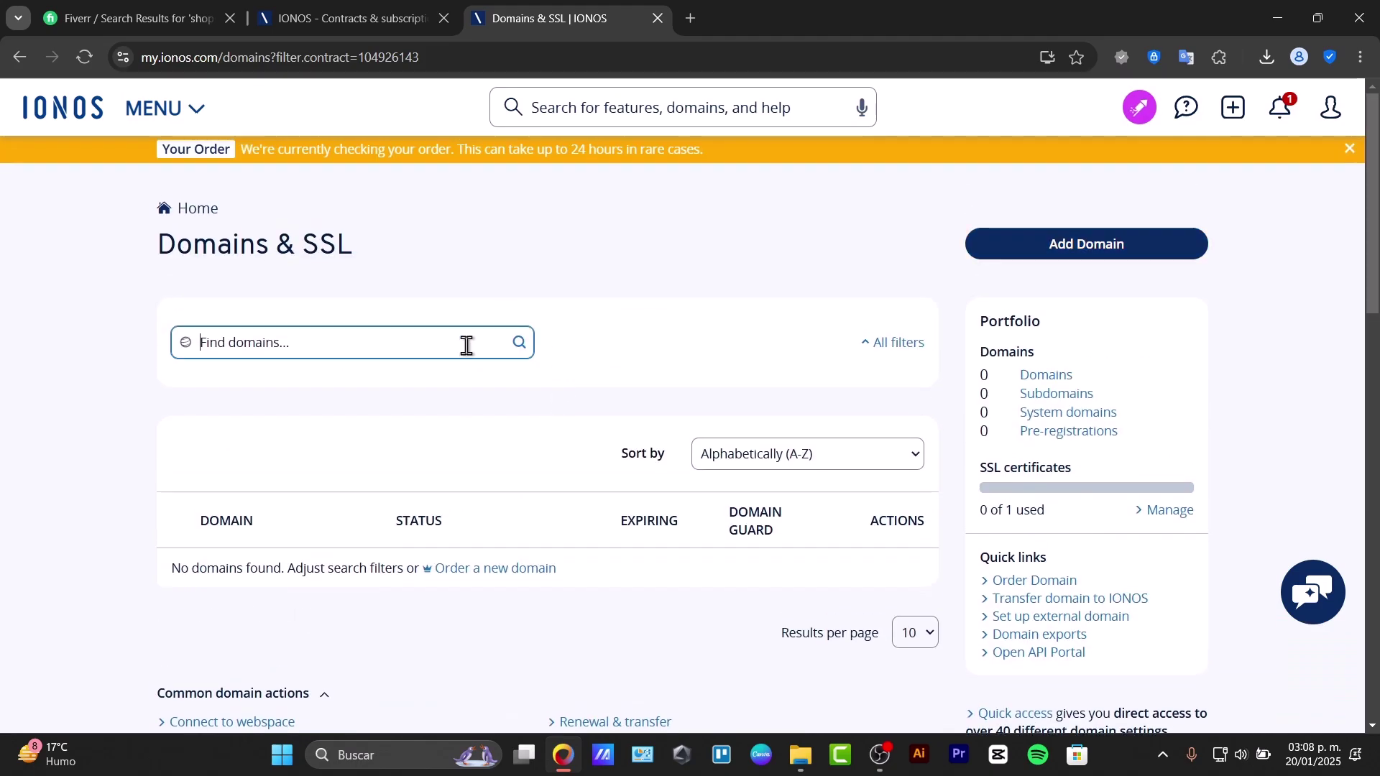
{"action": "left_click", "coordinate": [1235, 108]}
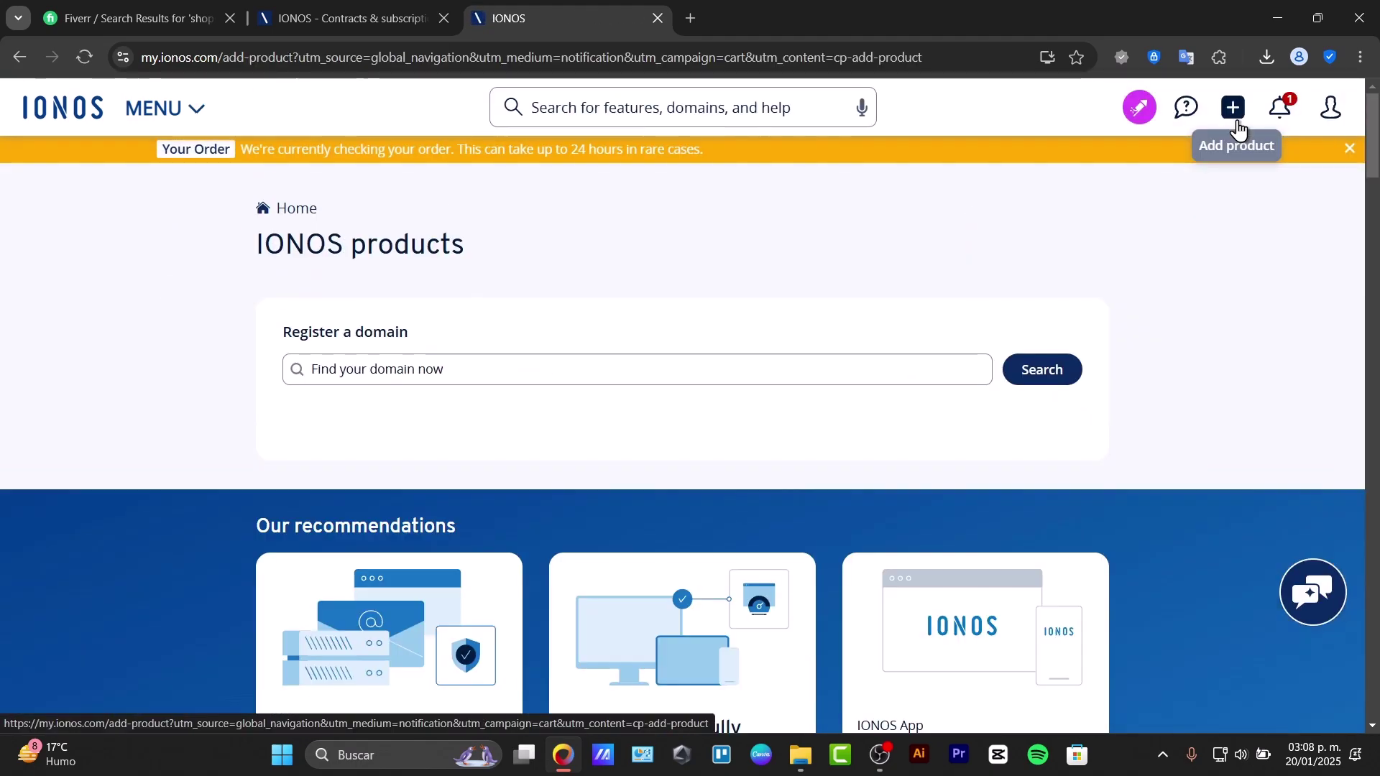
Open the Your Order Confirmation notification from the notifications bell.
{"action": "scroll", "coordinate": [1183, 244], "scroll_direction": "down", "scroll_amount": 5}
{"action": "scroll", "coordinate": [1182, 244], "scroll_direction": "up", "scroll_amount": 3}
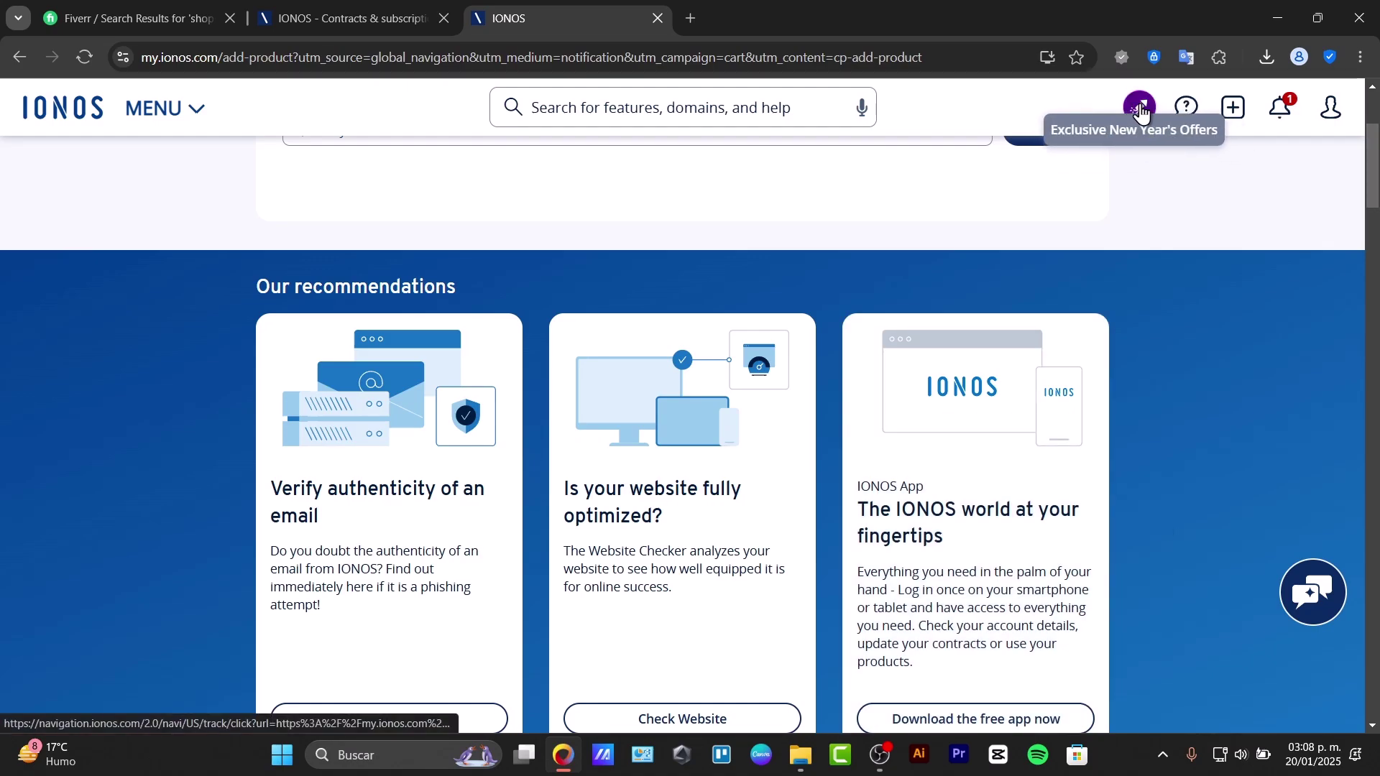
{"action": "left_click", "coordinate": [1282, 107]}
{"action": "left_click", "coordinate": [1231, 317]}
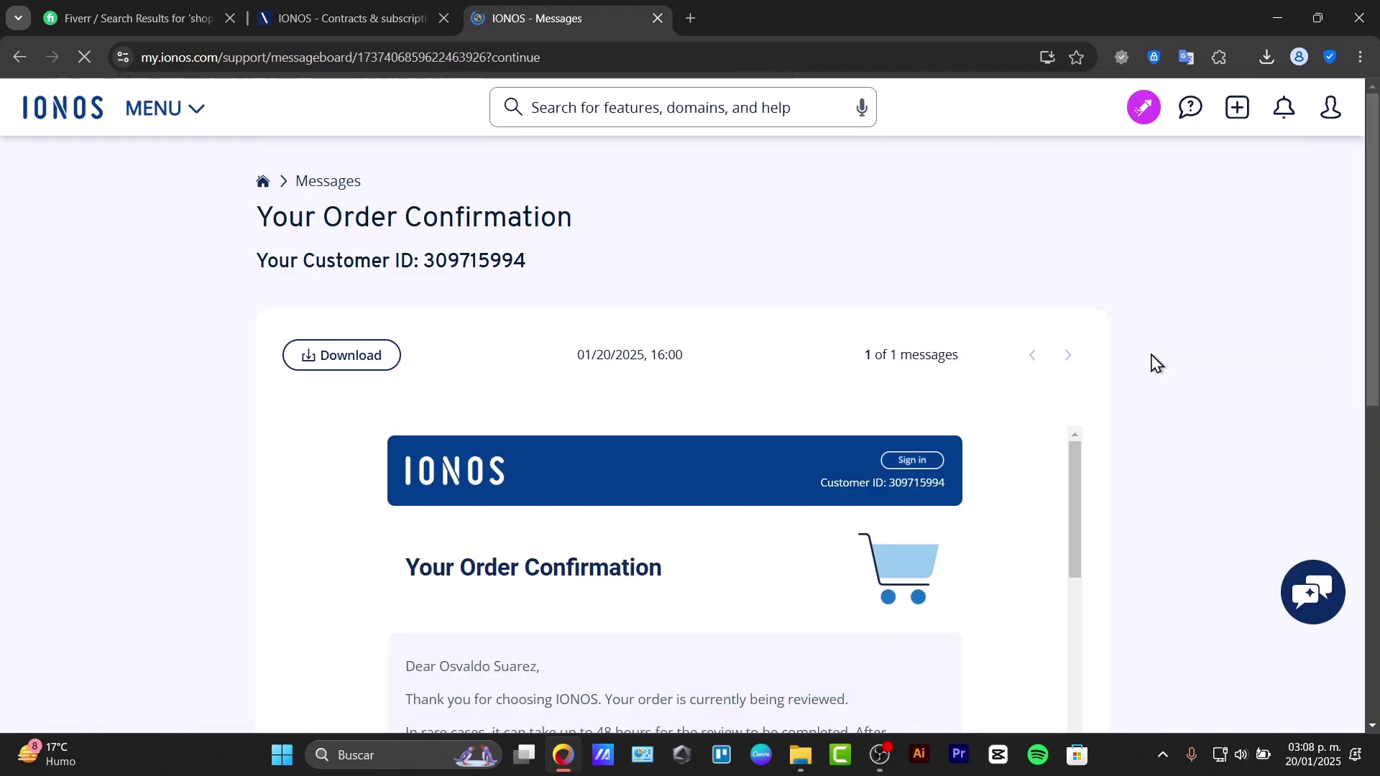
Review the MyWebsite Now Plus contract details: active since 01/19/2025, renewing 02/18/2025.
{"action": "scroll", "coordinate": [933, 456], "scroll_direction": "down", "scroll_amount": 10}
{"action": "scroll", "coordinate": [930, 480], "scroll_direction": "up", "scroll_amount": 10}
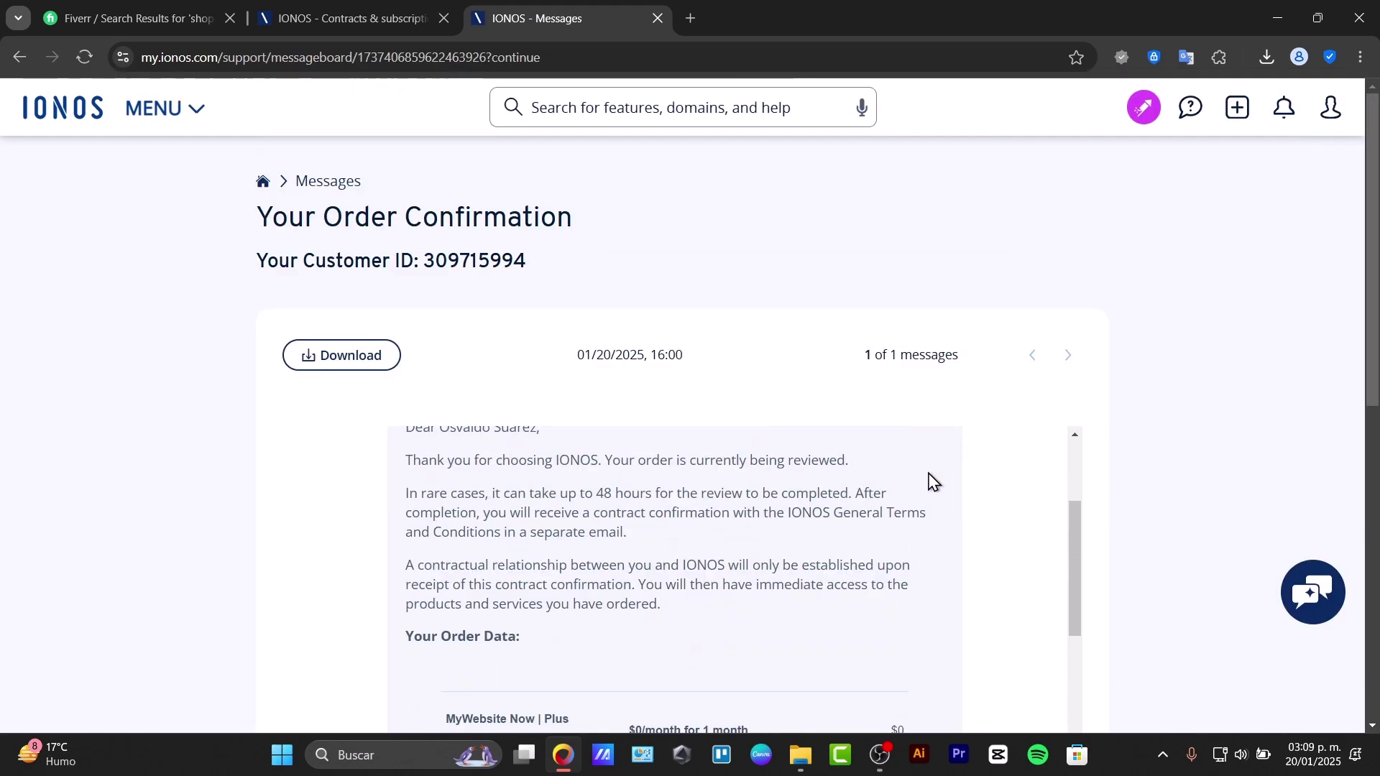
{"action": "scroll", "coordinate": [1115, 462], "scroll_direction": "down", "scroll_amount": 6}
{"action": "scroll", "coordinate": [1078, 397], "scroll_direction": "up", "scroll_amount": 6}
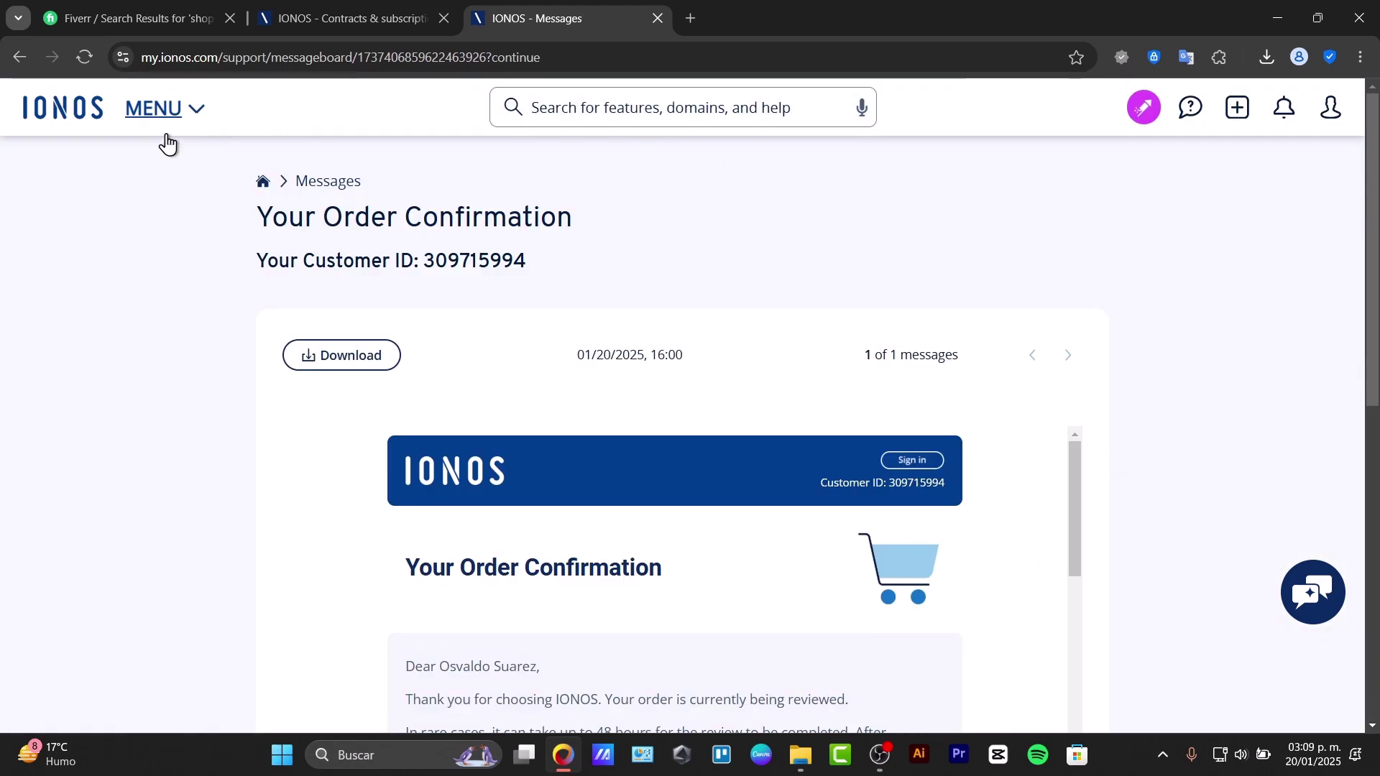
{"action": "left_click", "coordinate": [175, 113]}
Browse the MyWebsite Now Plus contract's additional items and available add-ons, then close the contracts page.
{"action": "left_click", "coordinate": [647, 203]}
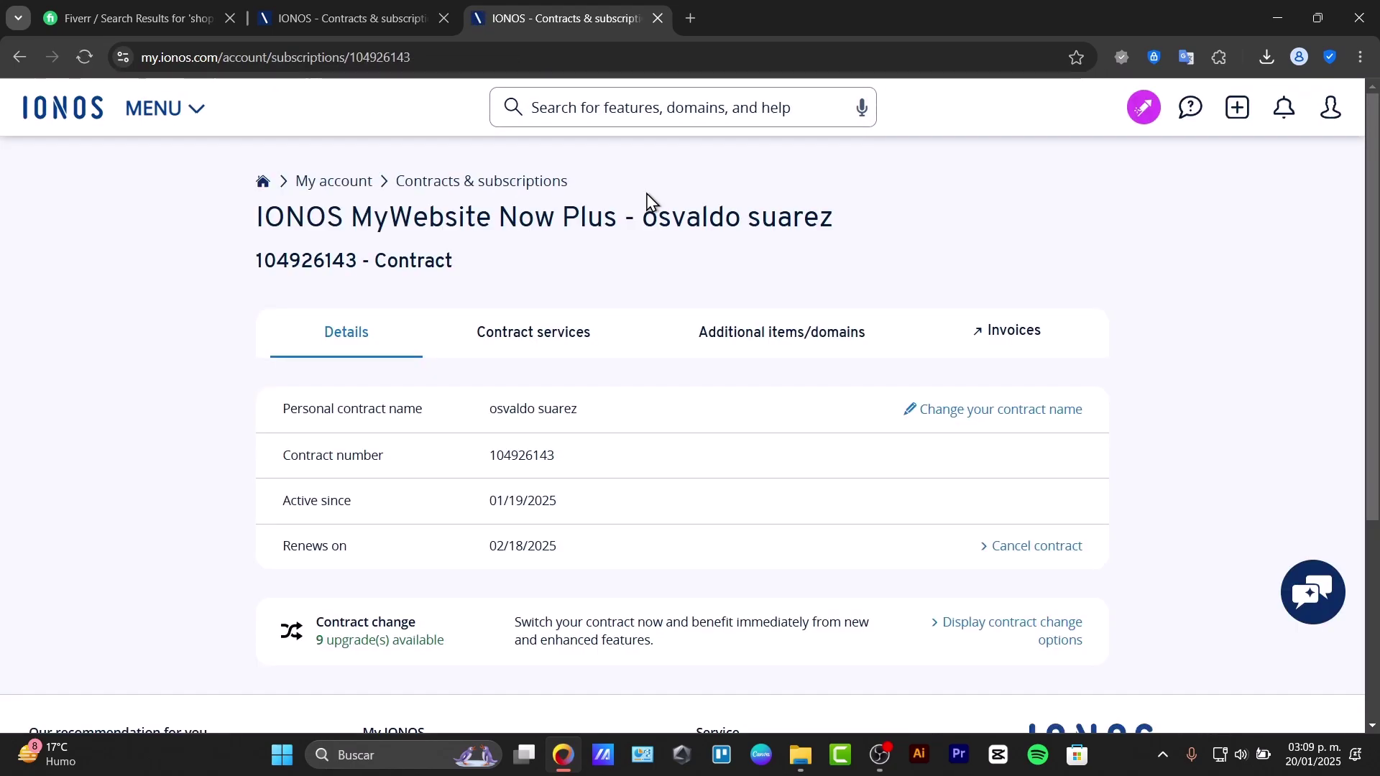
{"action": "left_click", "coordinate": [744, 350]}
{"action": "scroll", "coordinate": [719, 380], "scroll_direction": "down", "scroll_amount": 5}
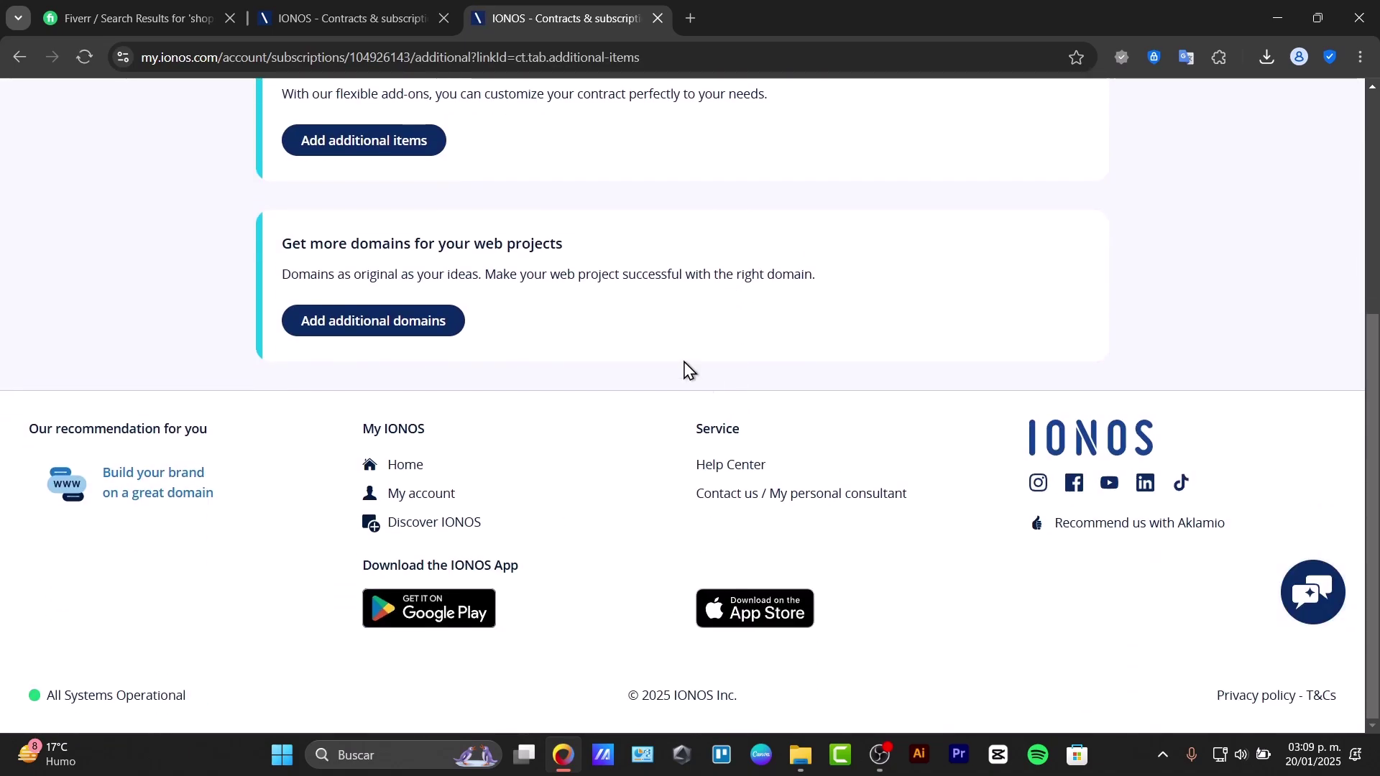
{"action": "left_click", "coordinate": [424, 144]}
{"action": "left_click", "coordinate": [399, 7]}
{"action": "left_click", "coordinate": [444, 17]}
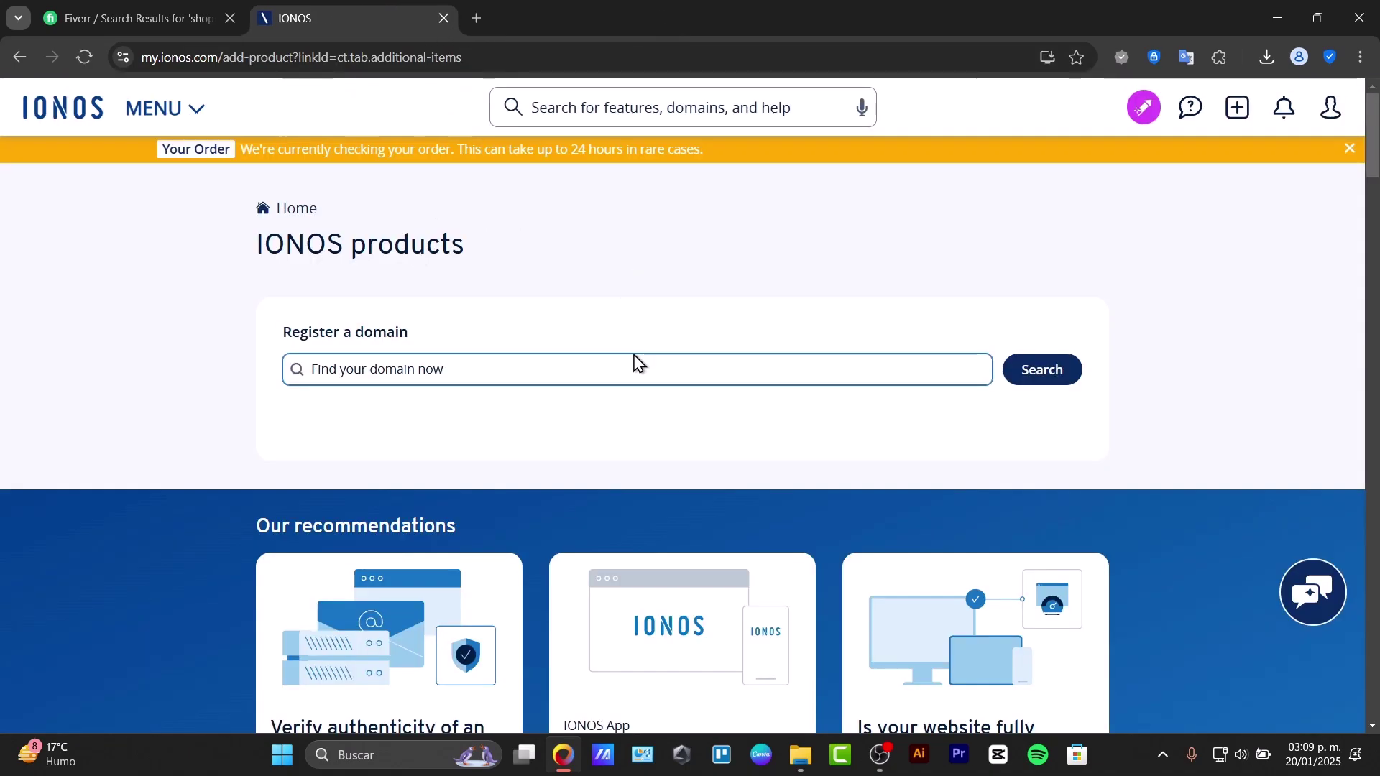
Look over the account overview panel and Add product page, then return to My account.
{"action": "left_click", "coordinate": [1330, 107]}
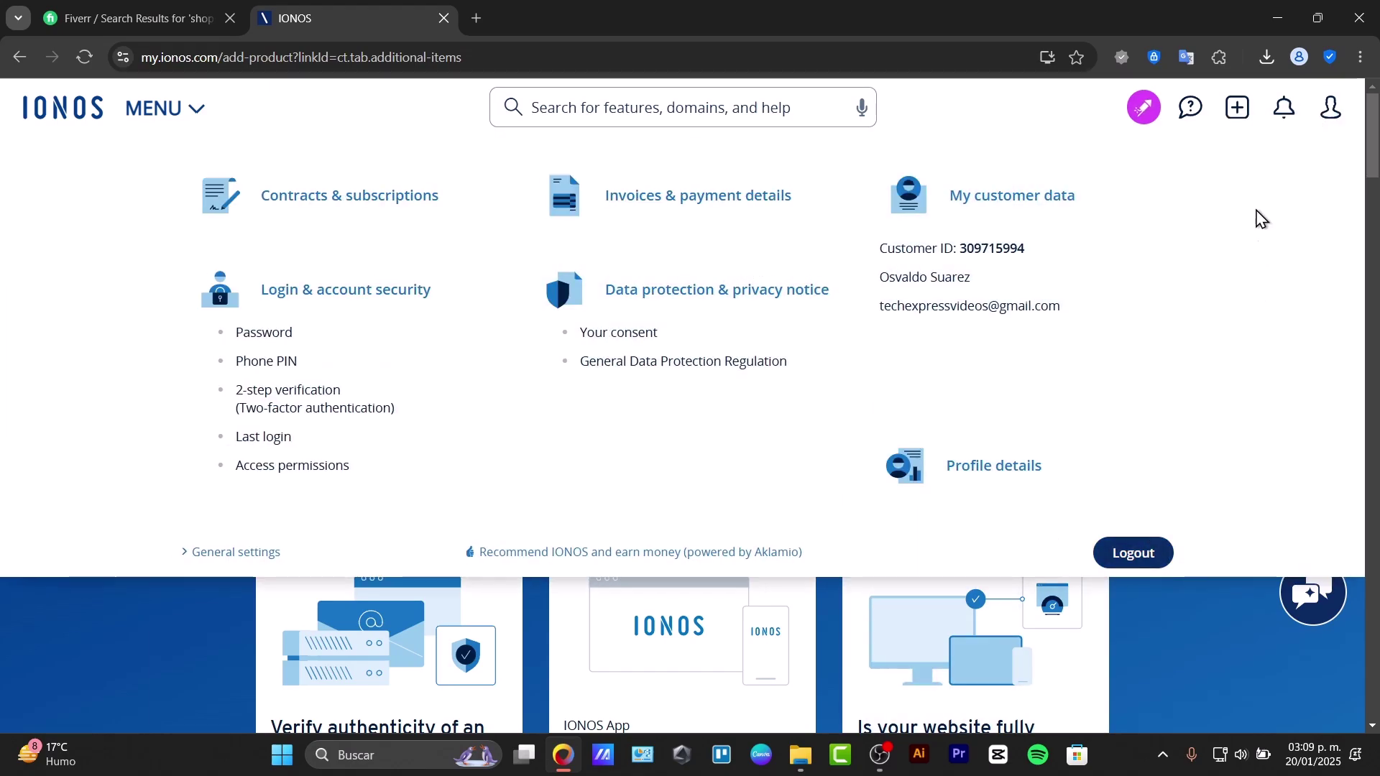
{"action": "scroll", "coordinate": [963, 446], "scroll_direction": "down", "scroll_amount": 3}
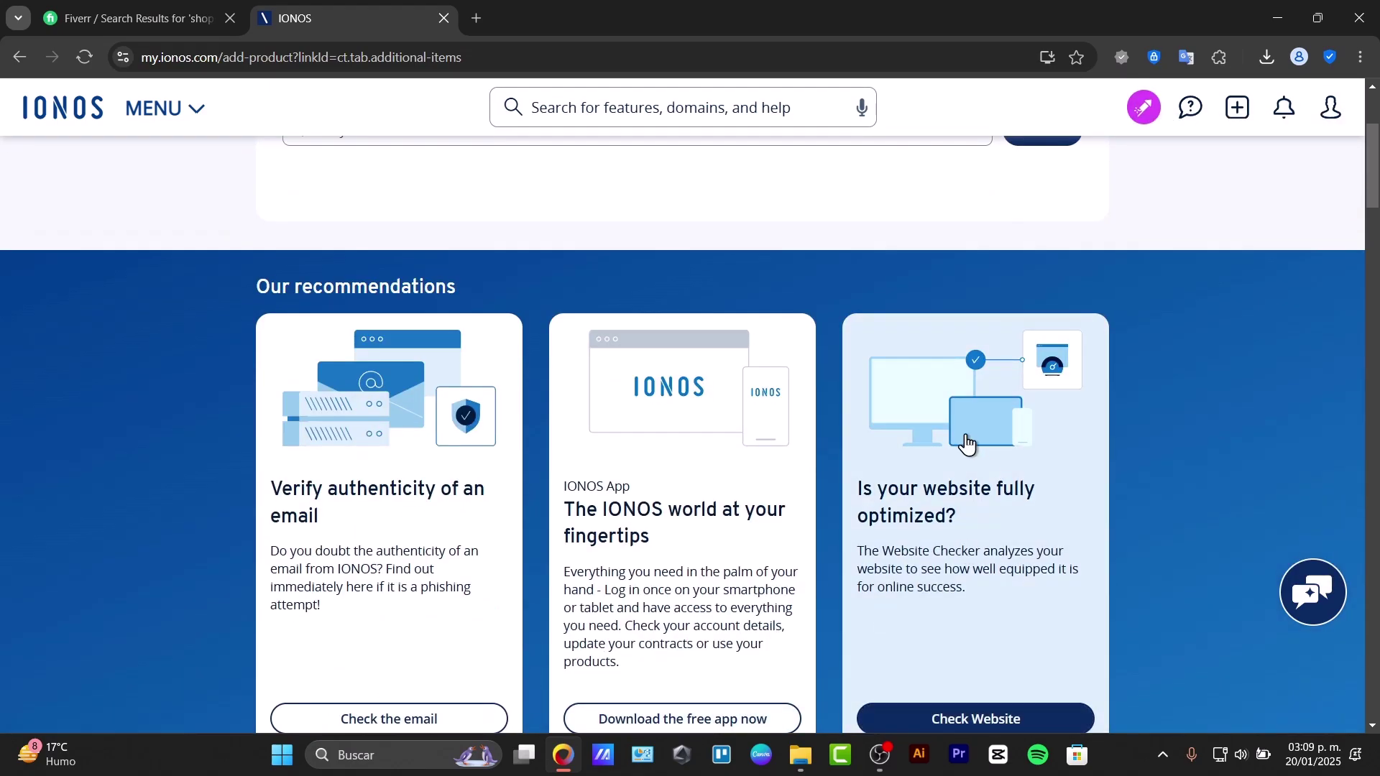
{"action": "scroll", "coordinate": [868, 394], "scroll_direction": "up", "scroll_amount": 3}
{"action": "scroll", "coordinate": [582, 363], "scroll_direction": "down", "scroll_amount": 10}
{"action": "scroll", "coordinate": [636, 365], "scroll_direction": "down", "scroll_amount": 5}
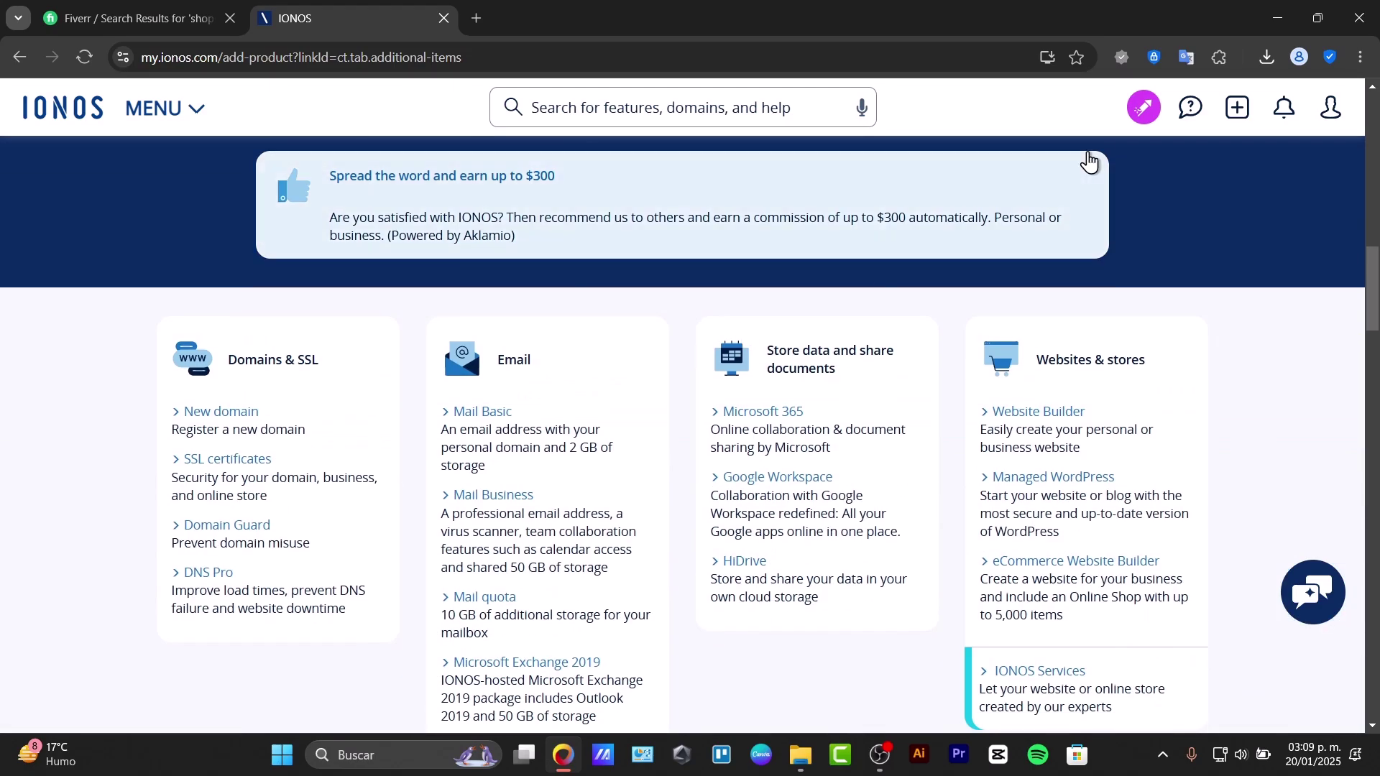
{"action": "left_click", "coordinate": [1237, 108]}
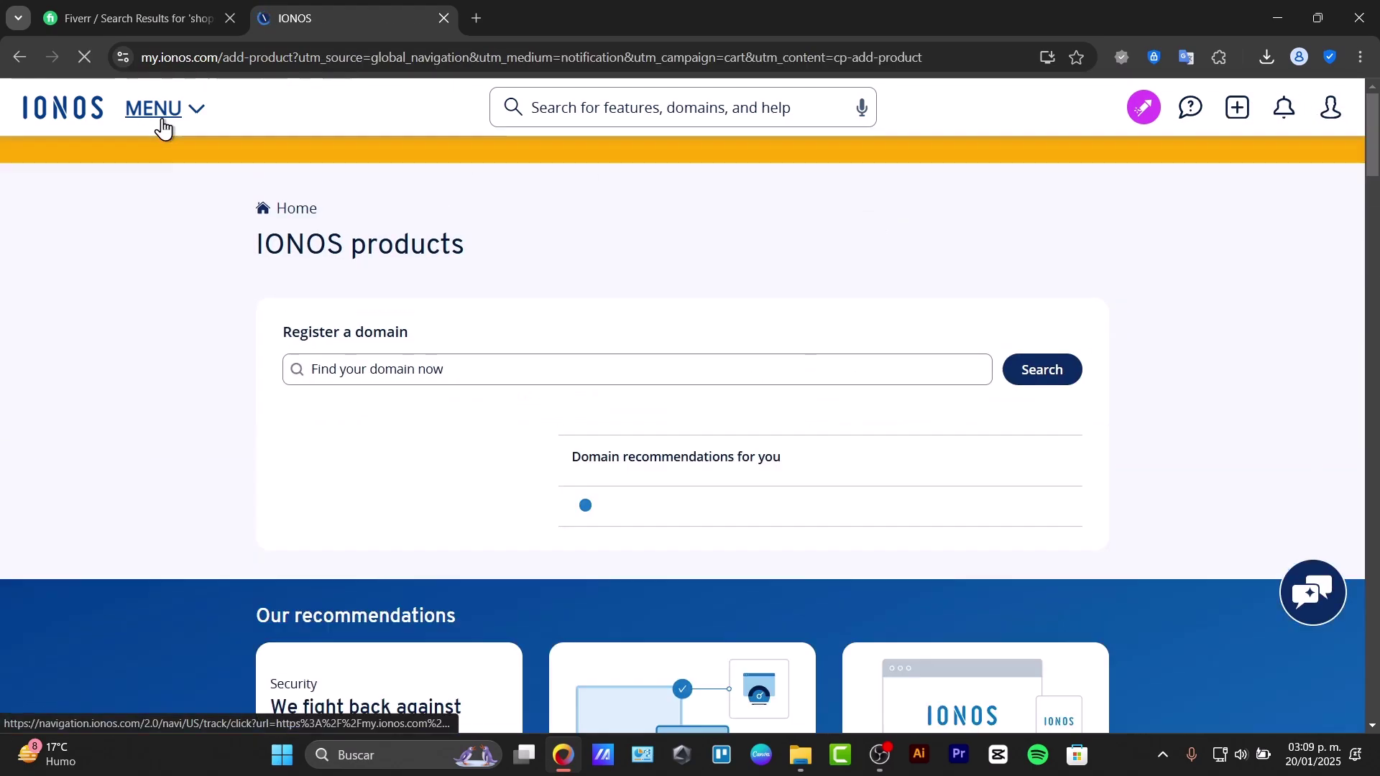
{"action": "left_click", "coordinate": [162, 113]}
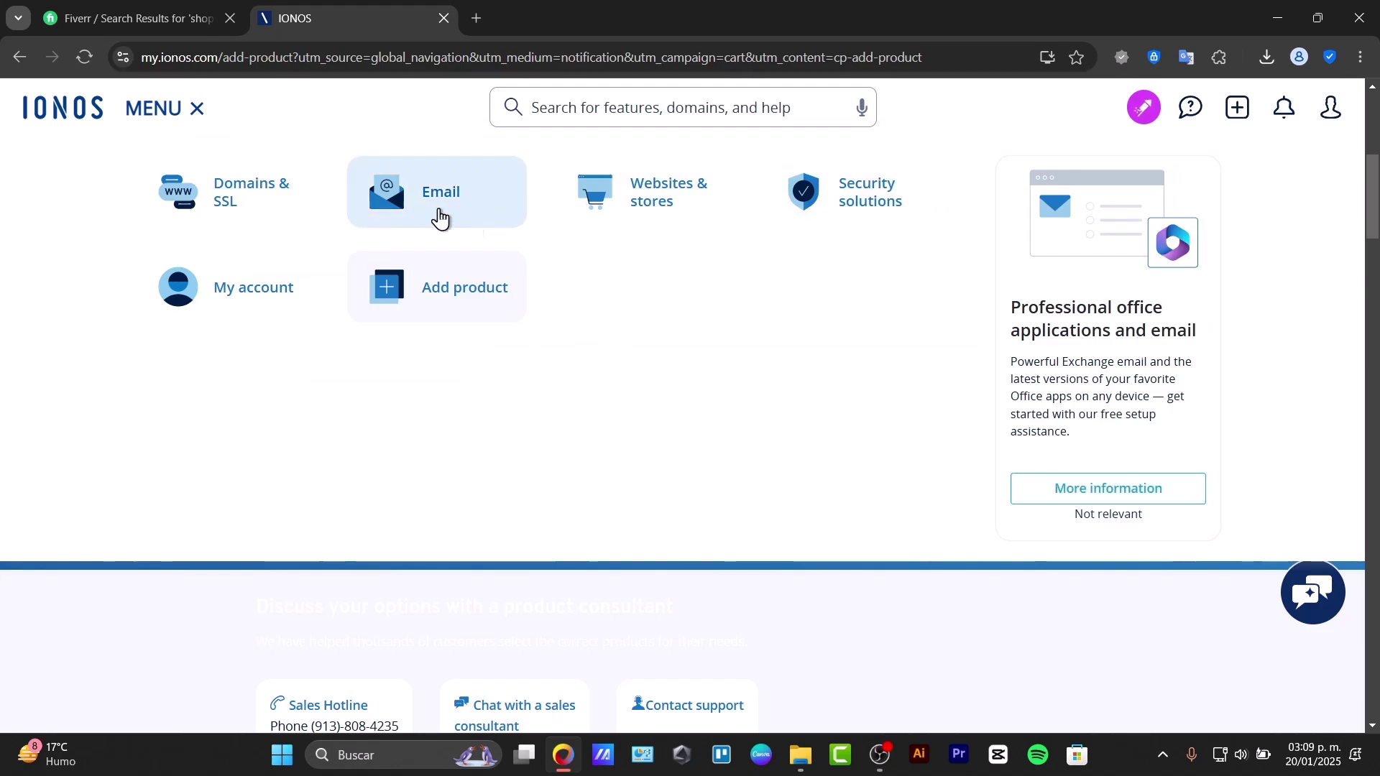
{"action": "left_click", "coordinate": [287, 311]}
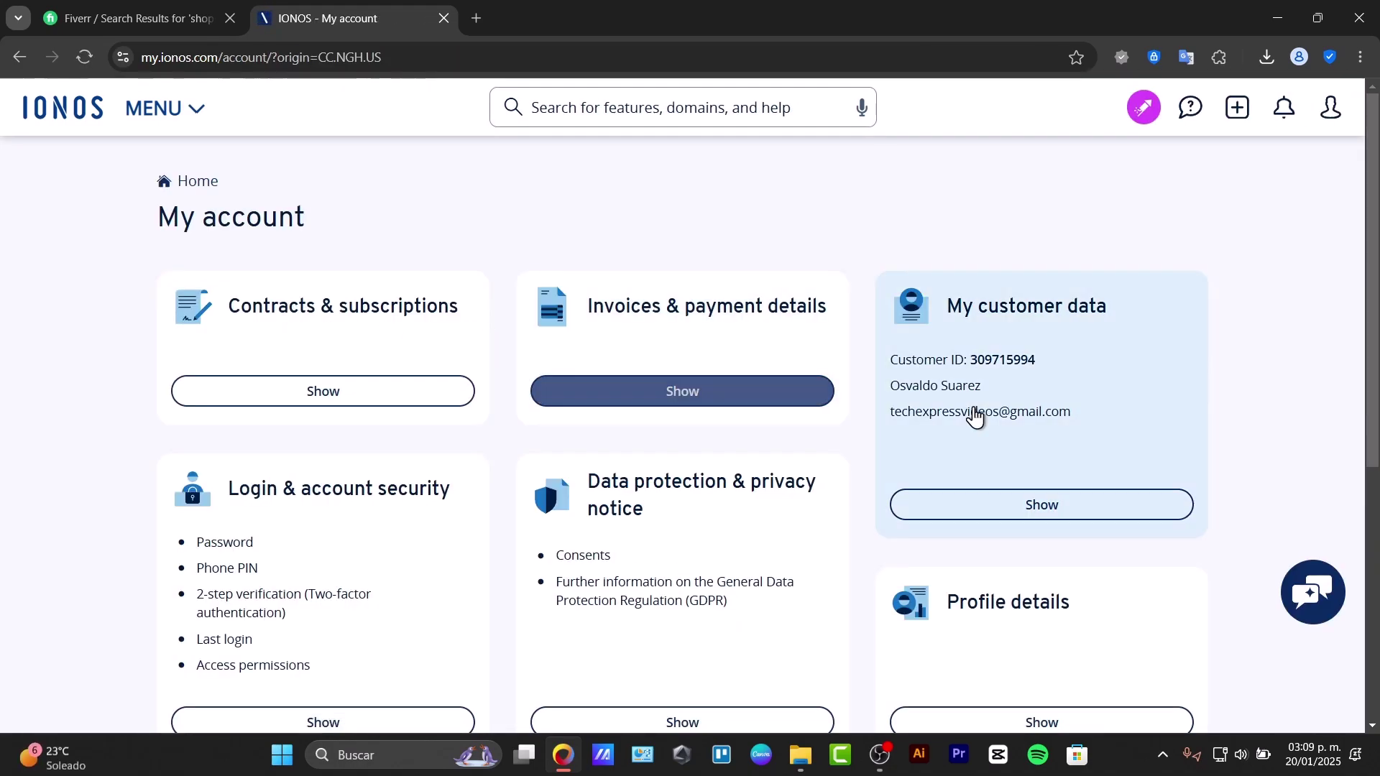
Scroll through the Essential, Starter, Plus ($1/month) and Ultimate plans to compare their feature lists.
{"action": "scroll", "coordinate": [973, 410], "scroll_direction": "down", "scroll_amount": 3}
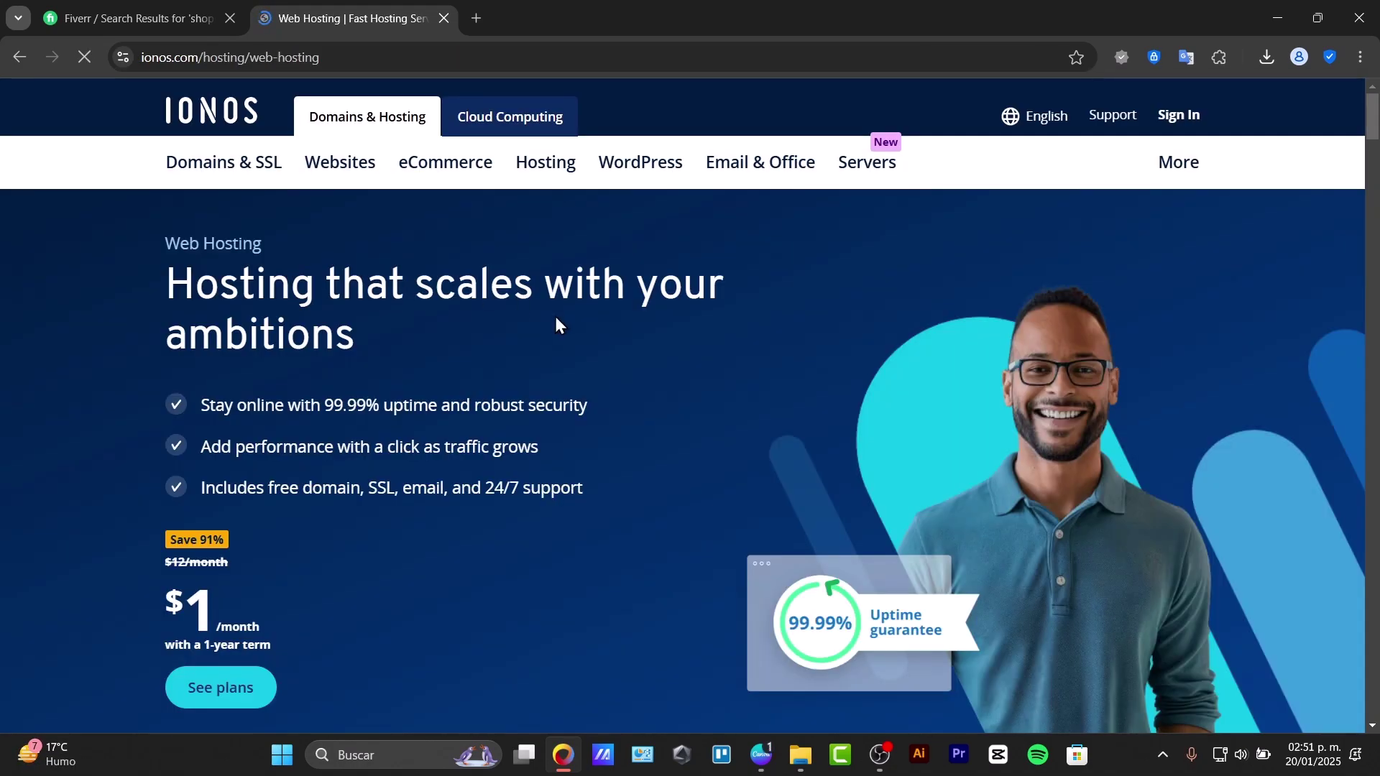
{"action": "scroll", "coordinate": [374, 382], "scroll_direction": "down", "scroll_amount": 3}
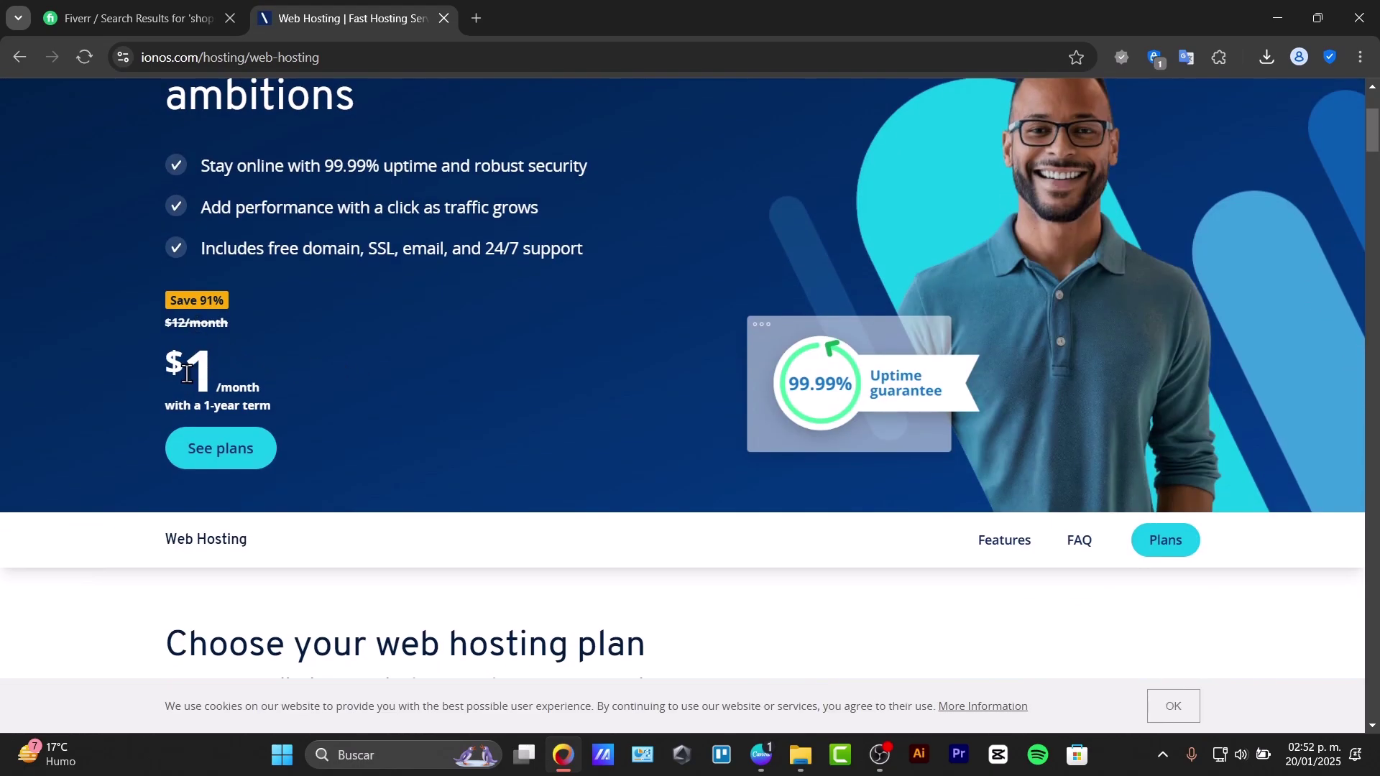
{"action": "left_click_drag", "start_coordinate": [186, 373], "coordinate": [261, 379]}
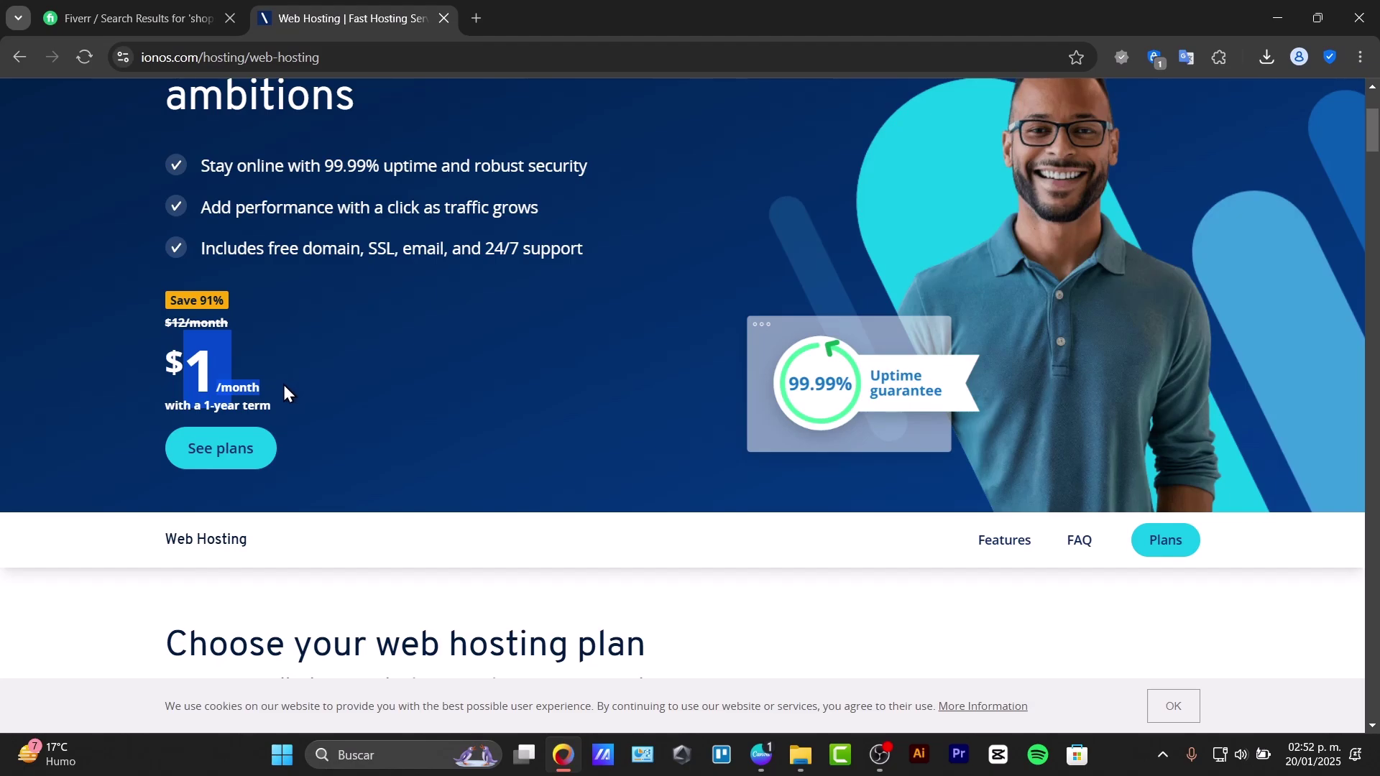
{"action": "scroll", "coordinate": [284, 385], "scroll_direction": "down", "scroll_amount": 7}
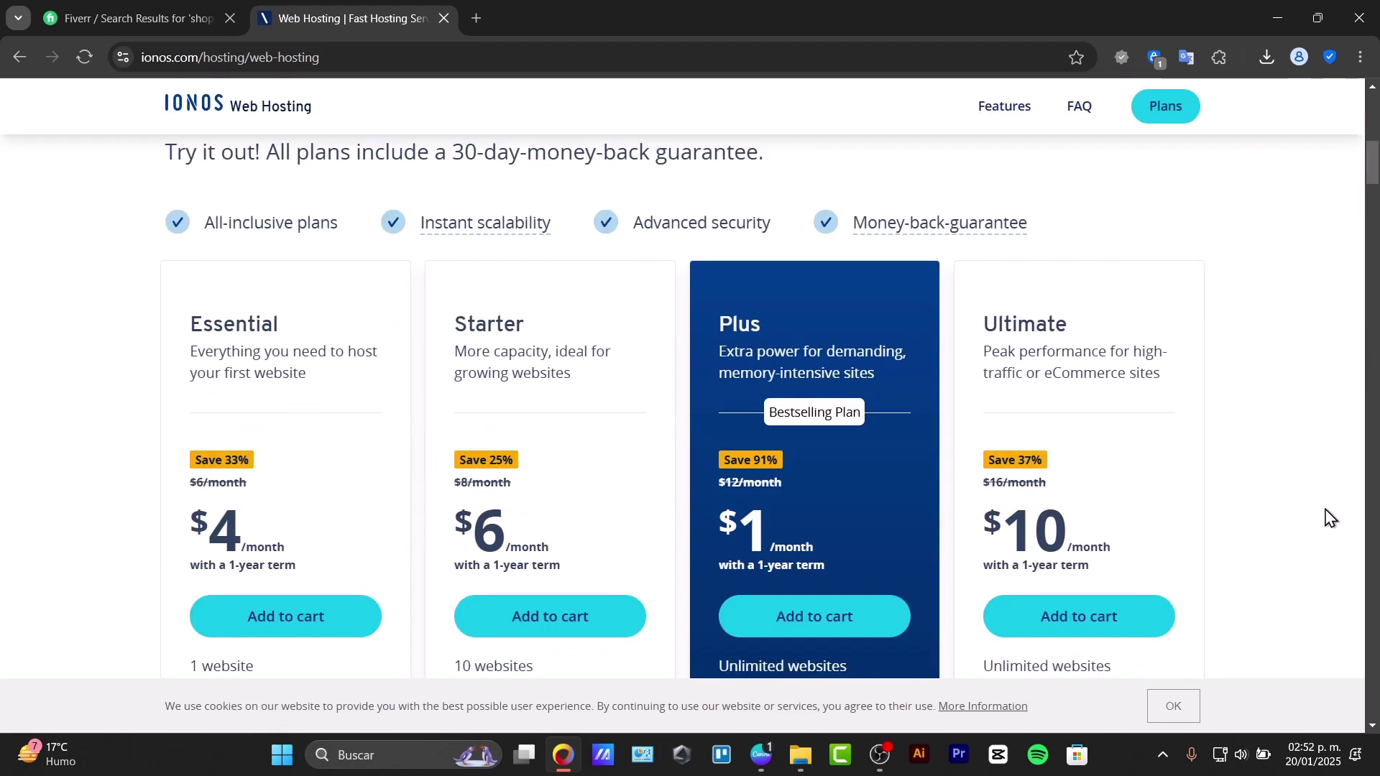
{"action": "scroll", "coordinate": [1373, 180], "scroll_direction": "down", "scroll_amount": 1}
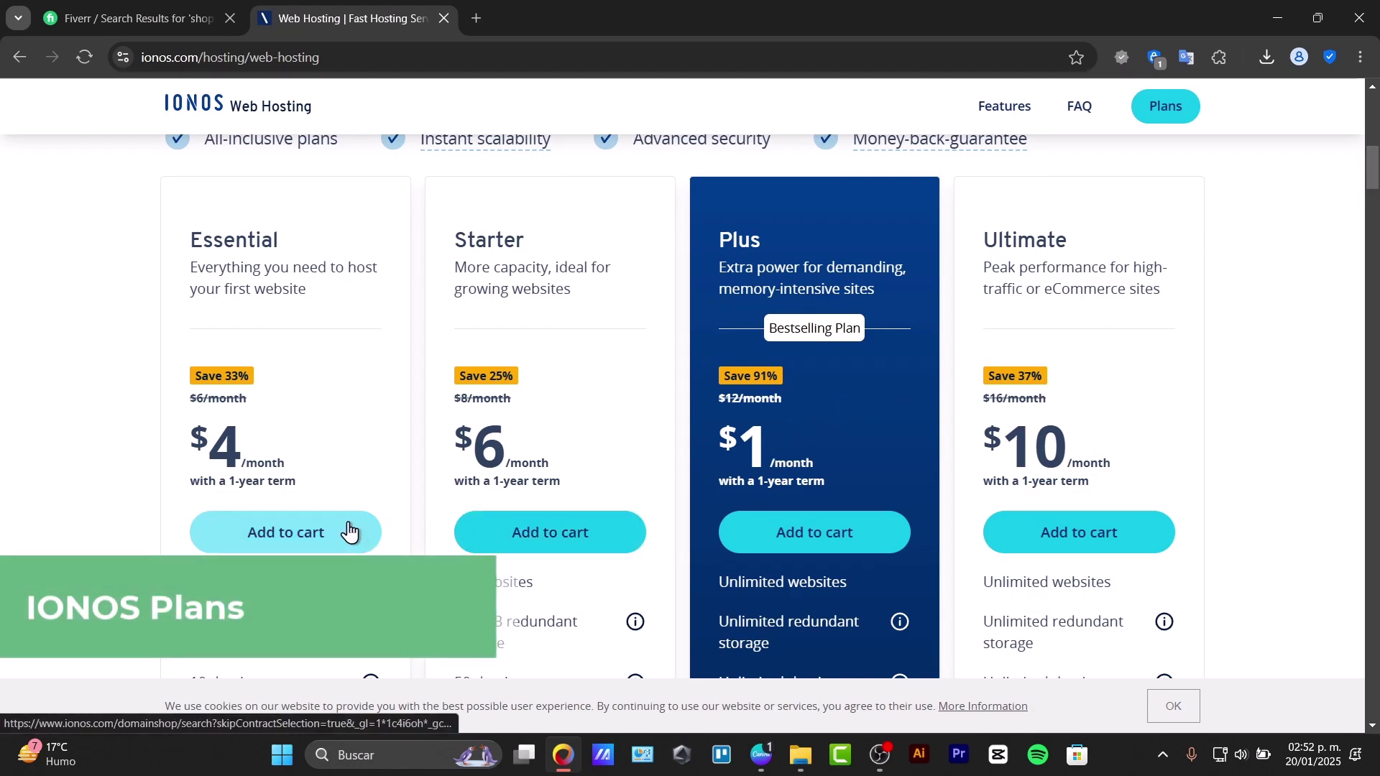
{"action": "scroll", "coordinate": [350, 532], "scroll_direction": "down", "scroll_amount": 3}
{"action": "scroll", "coordinate": [978, 445], "scroll_direction": "down", "scroll_amount": 3}
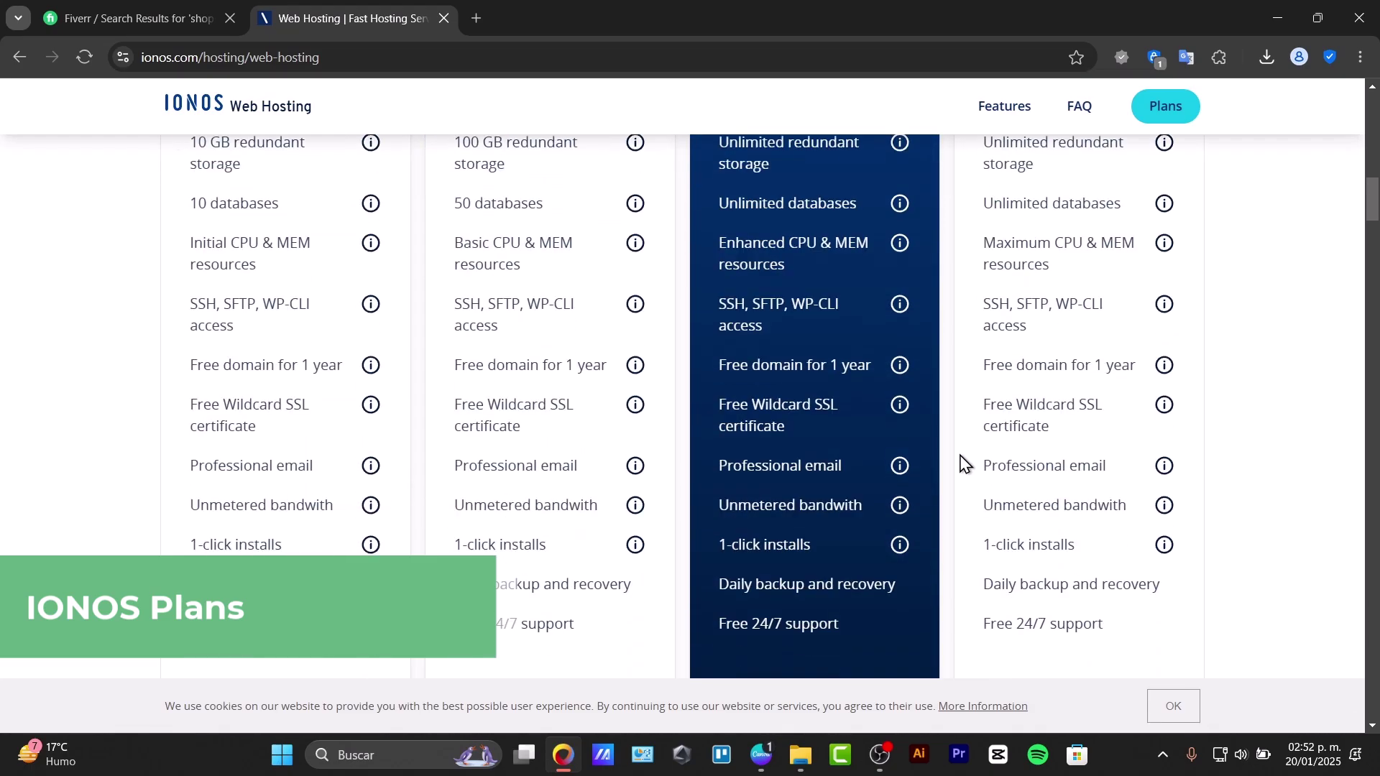
Add Web Hosting Plus to the cart, keeping the 12-month term ($12), and continue.
{"action": "scroll", "coordinate": [963, 463], "scroll_direction": "up", "scroll_amount": 3}
{"action": "left_click", "coordinate": [809, 290]}
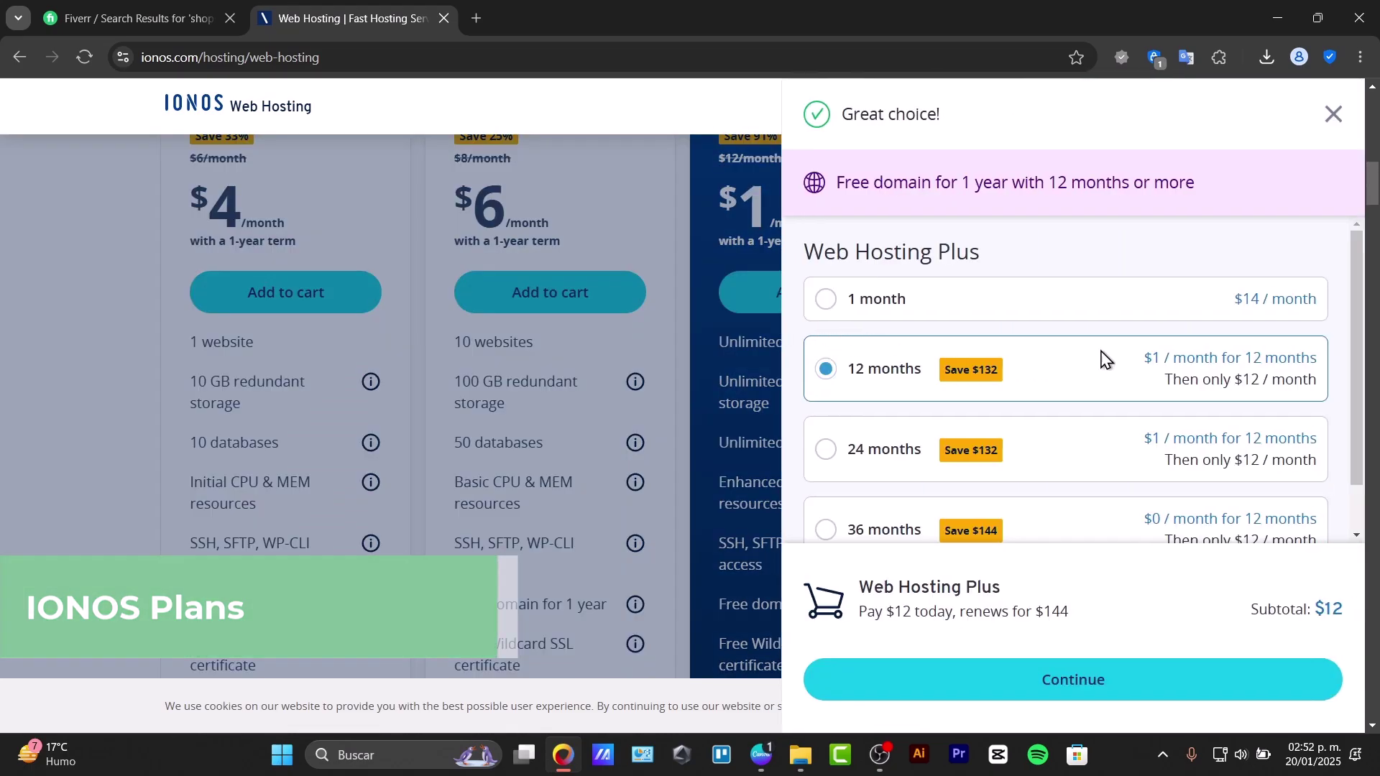
{"action": "left_click_drag", "start_coordinate": [857, 244], "coordinate": [1027, 205]}
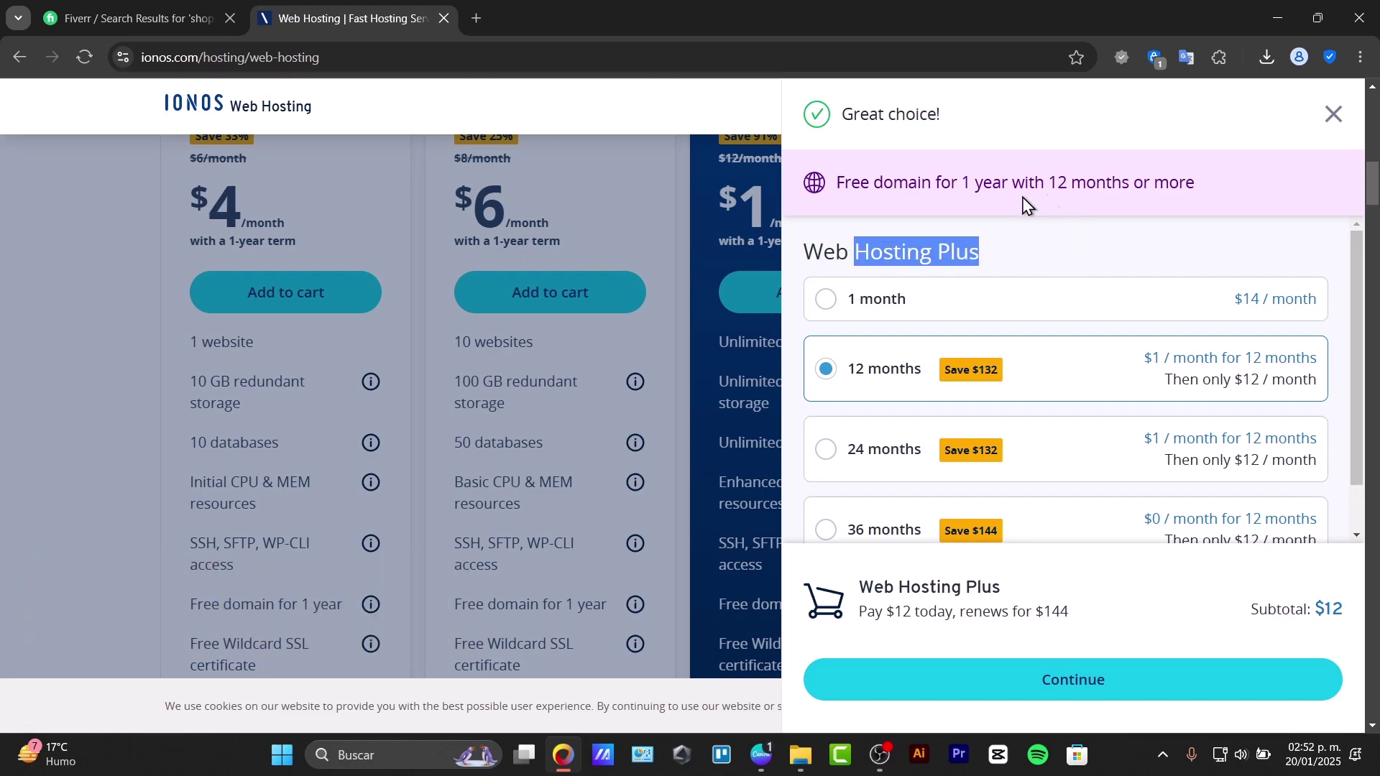
{"action": "left_click", "coordinate": [892, 251]}
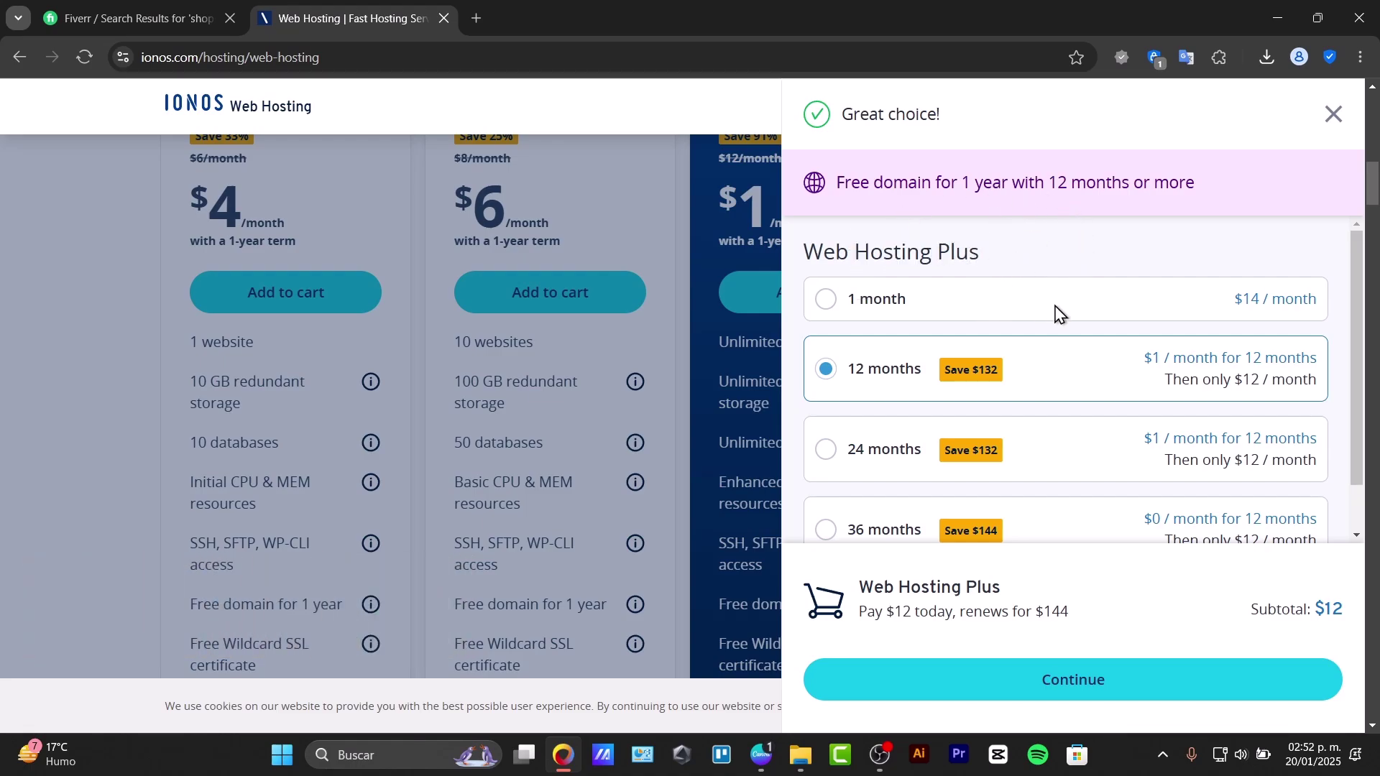
{"action": "left_click_drag", "start_coordinate": [917, 182], "coordinate": [1263, 207]}
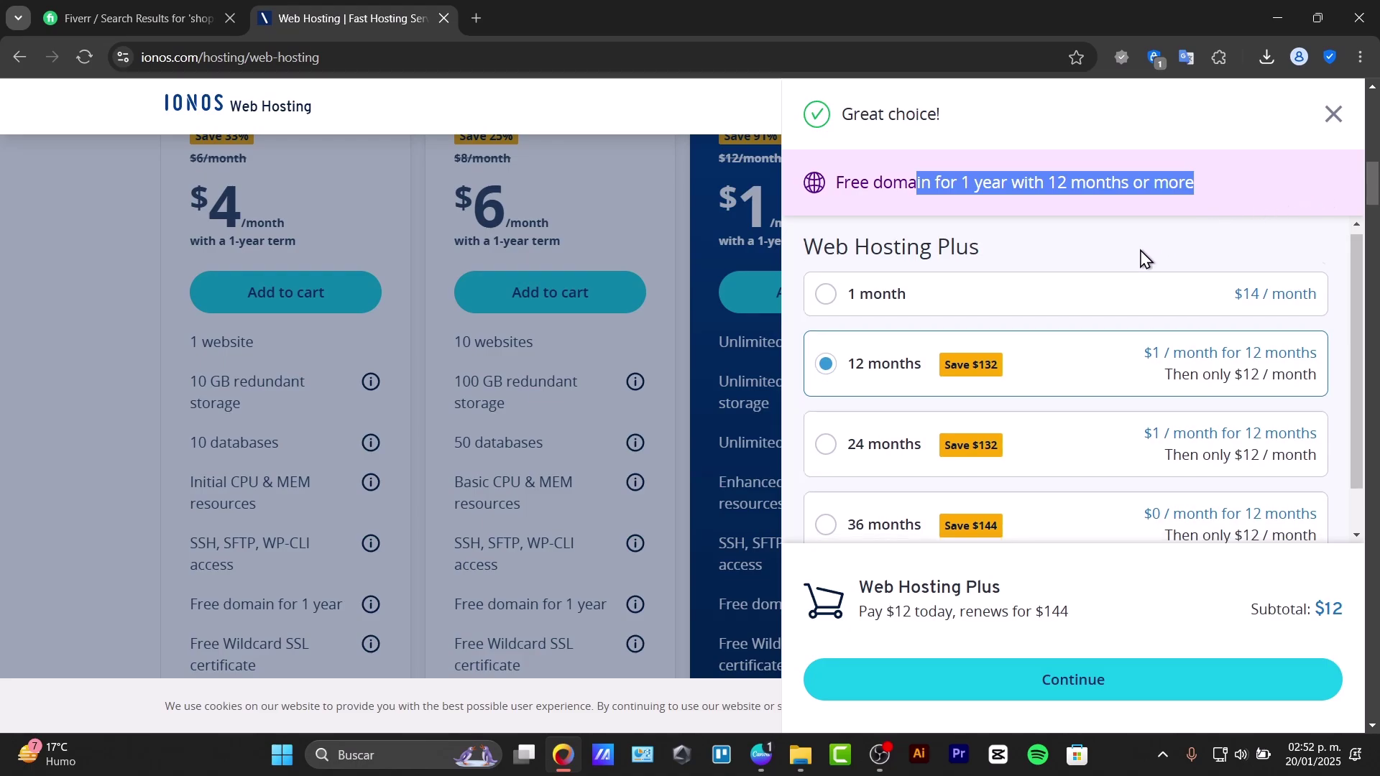
{"action": "scroll", "coordinate": [1140, 259], "scroll_direction": "down", "scroll_amount": 3}
{"action": "scroll", "coordinate": [1157, 503], "scroll_direction": "up", "scroll_amount": 1}
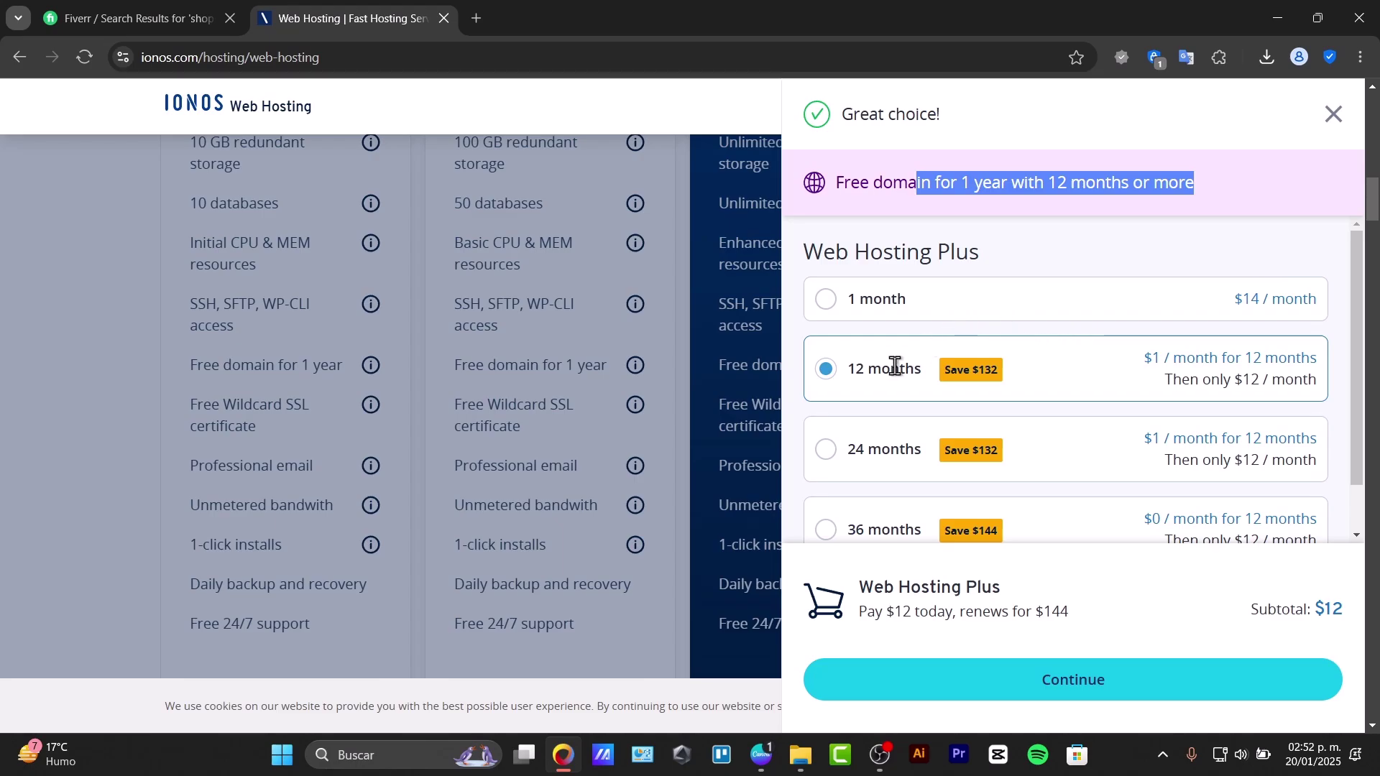
{"action": "left_click", "coordinate": [824, 310]}
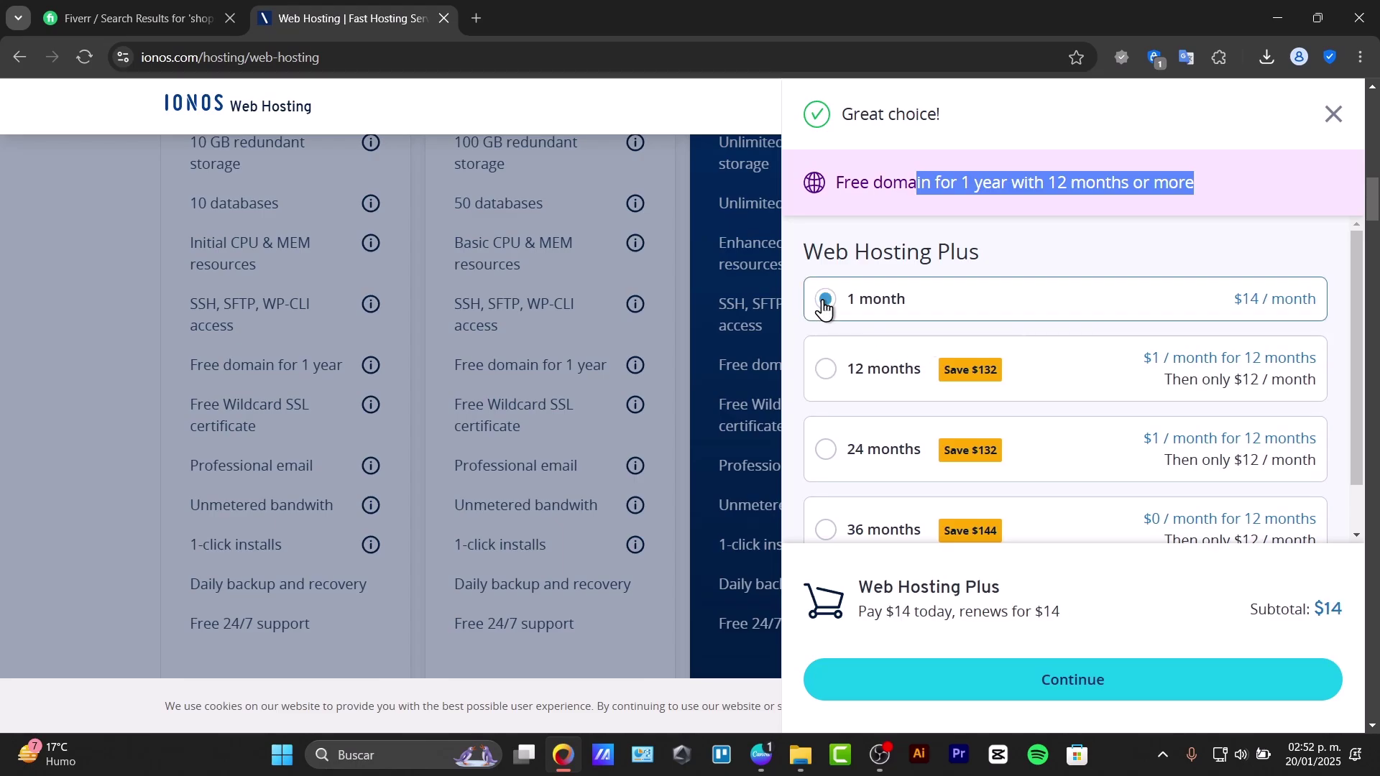
{"action": "left_click", "coordinate": [825, 384]}
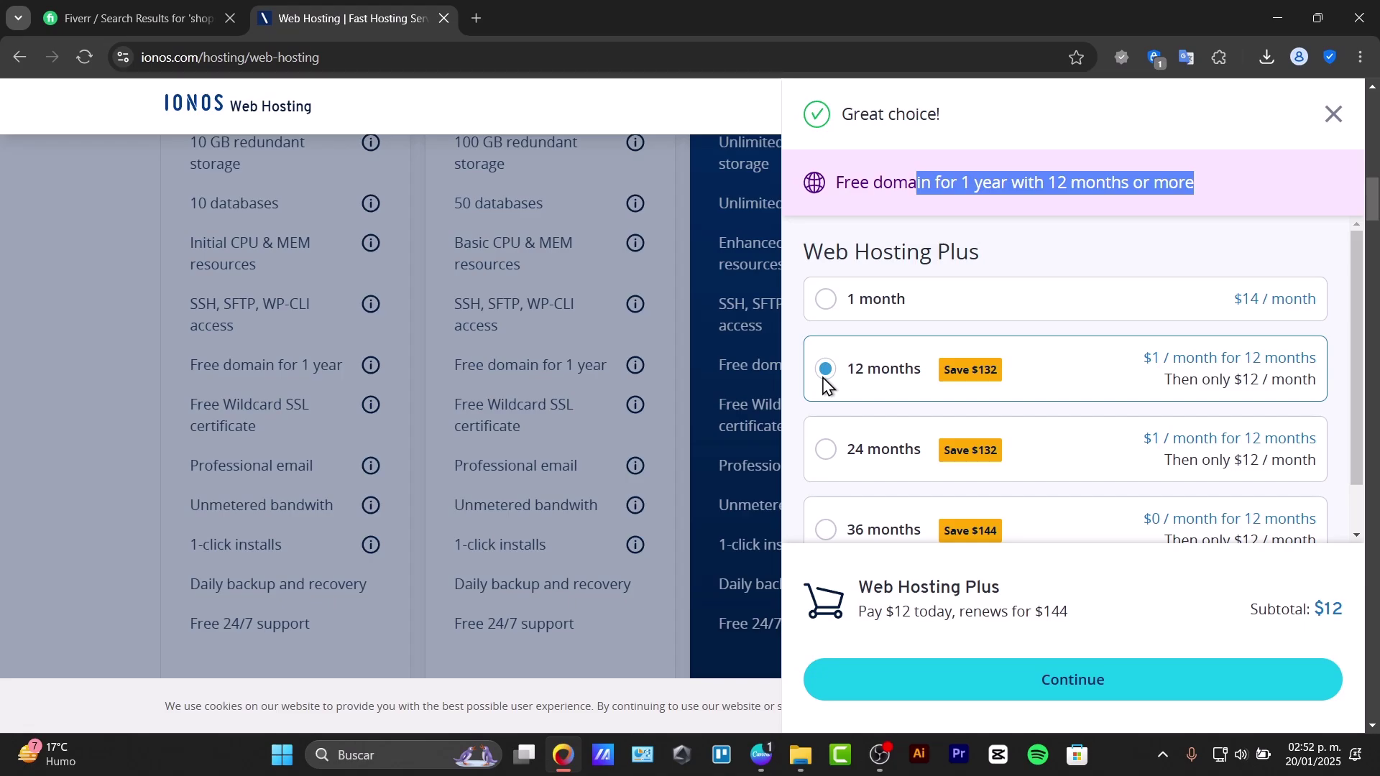
{"action": "left_click", "coordinate": [1019, 686]}
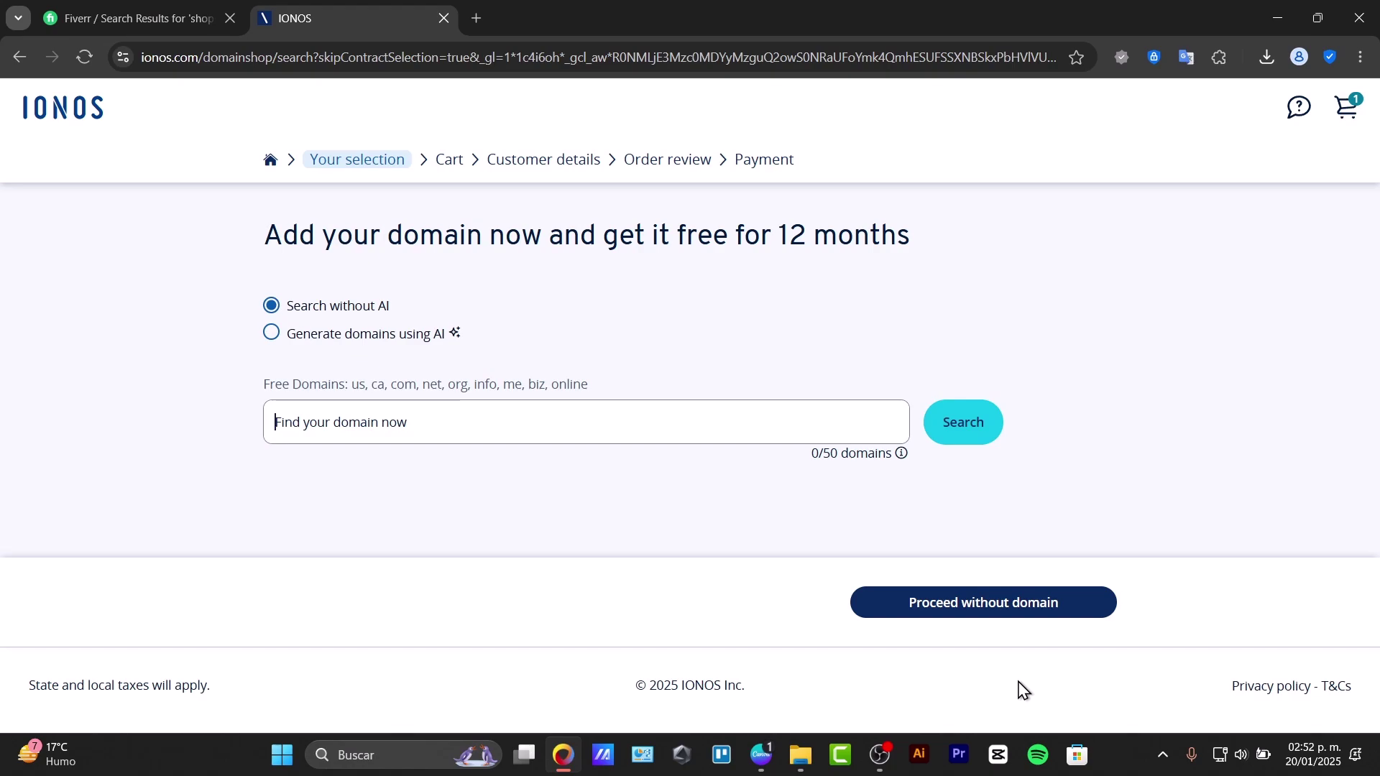
Search for techexpress domains and review the suggested endings such as techexpress.app.
{"action": "type", "text": "tehe"}
{"action": "type", "text": "expre"}
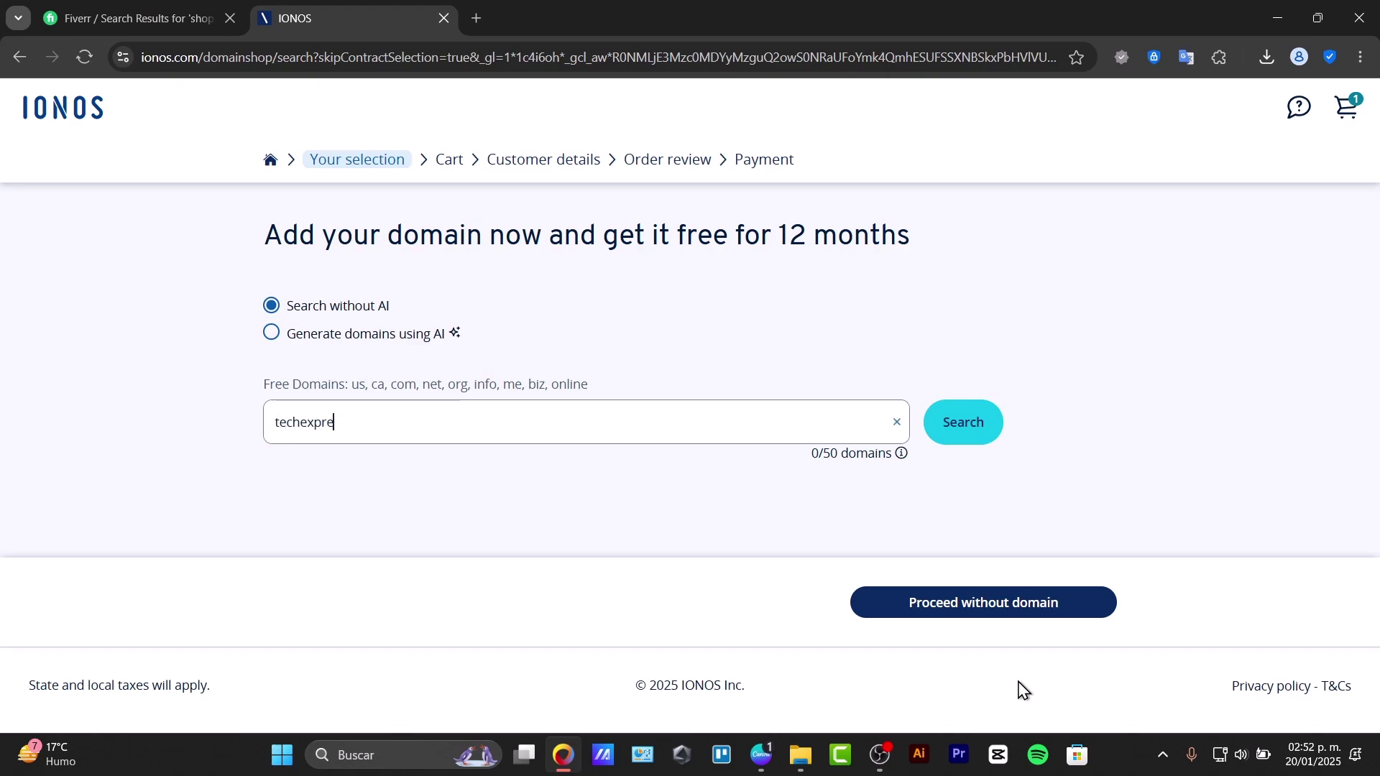
{"action": "type", "text": "ss"}
{"action": "left_click", "coordinate": [986, 423]}
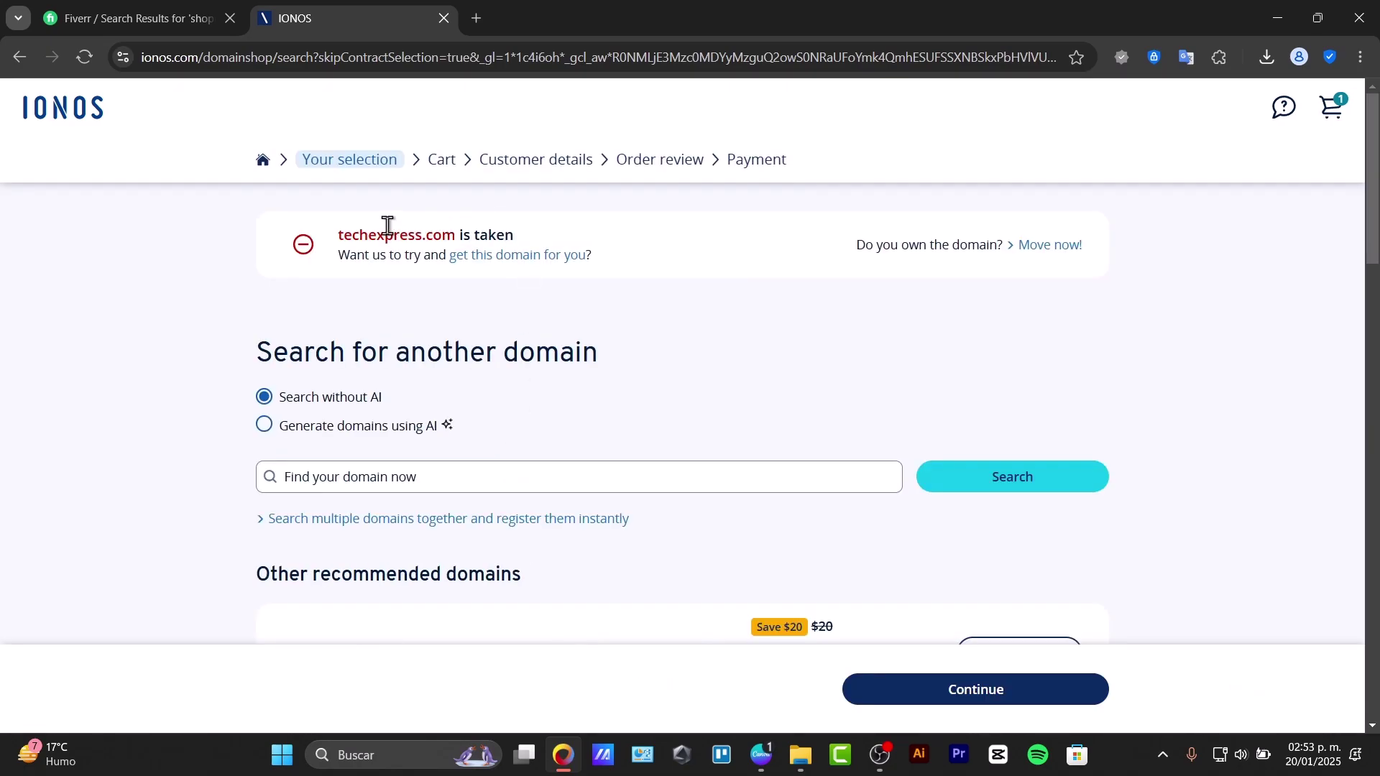
{"action": "scroll", "coordinate": [385, 223], "scroll_direction": "down", "scroll_amount": 6}
{"action": "scroll", "coordinate": [385, 225], "scroll_direction": "up", "scroll_amount": 3}
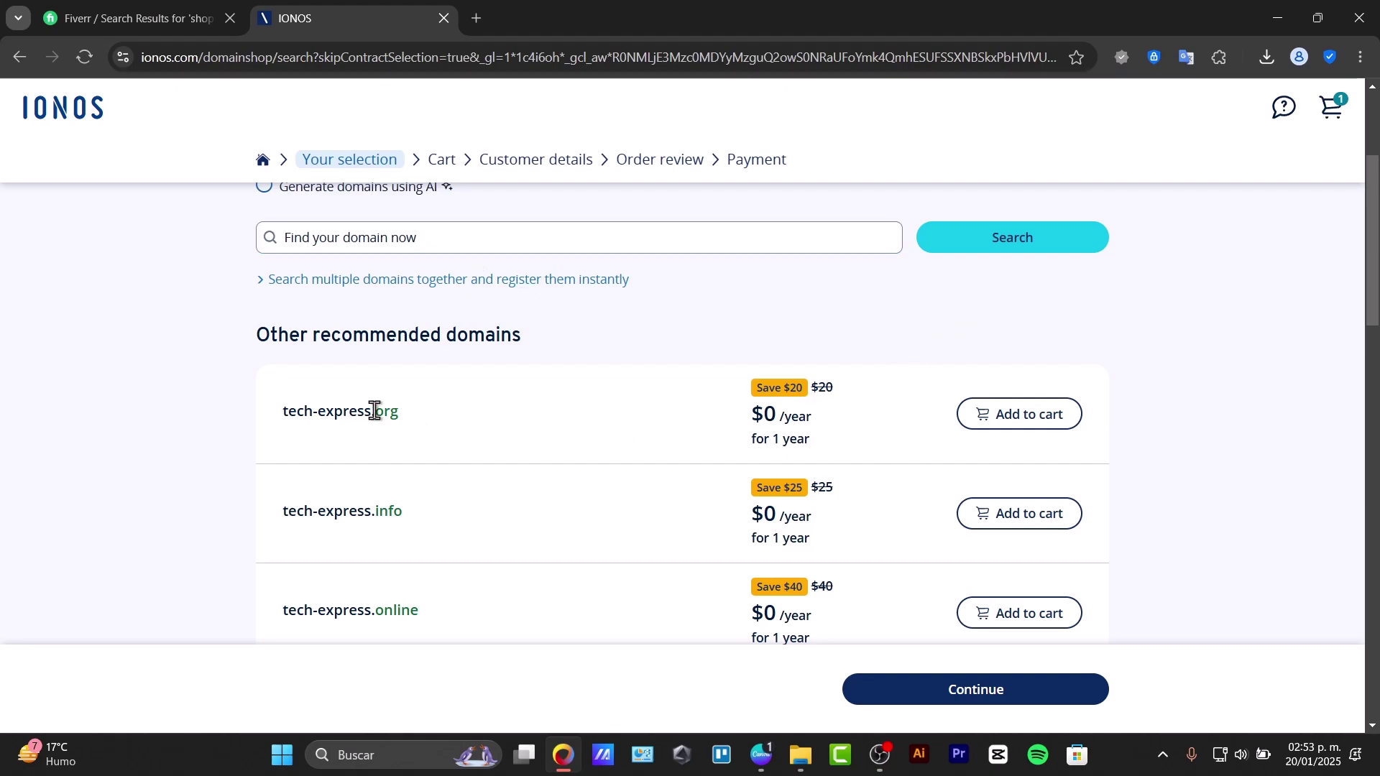
{"action": "left_click_drag", "start_coordinate": [372, 512], "coordinate": [403, 512]}
{"action": "scroll", "coordinate": [421, 515], "scroll_direction": "down", "scroll_amount": 3}
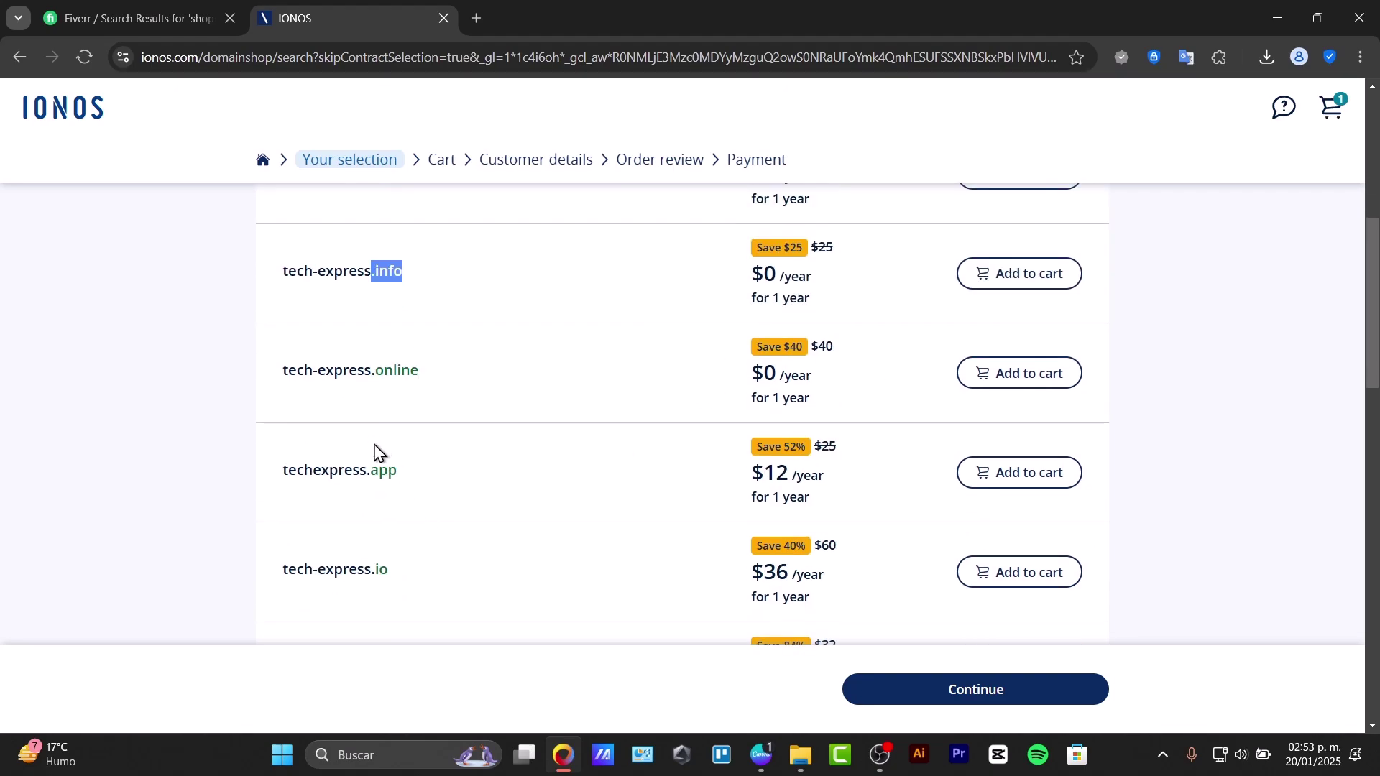
{"action": "left_click_drag", "start_coordinate": [371, 461], "coordinate": [440, 479]}
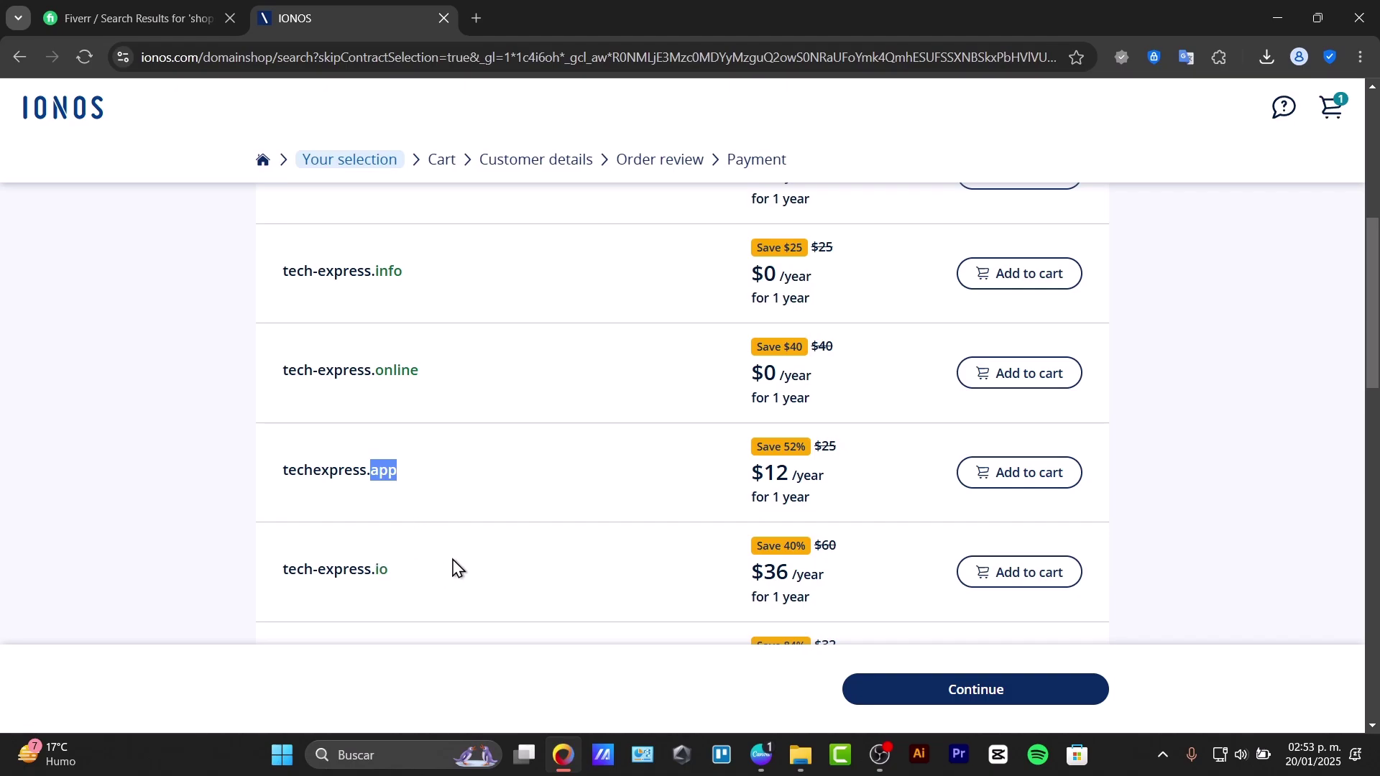
Add techexpress.tech ($3.50/year) to the cart and continue to the add-ons page.
{"action": "scroll", "coordinate": [454, 568], "scroll_direction": "down", "scroll_amount": 3}
{"action": "scroll", "coordinate": [455, 567], "scroll_direction": "down", "scroll_amount": 3}
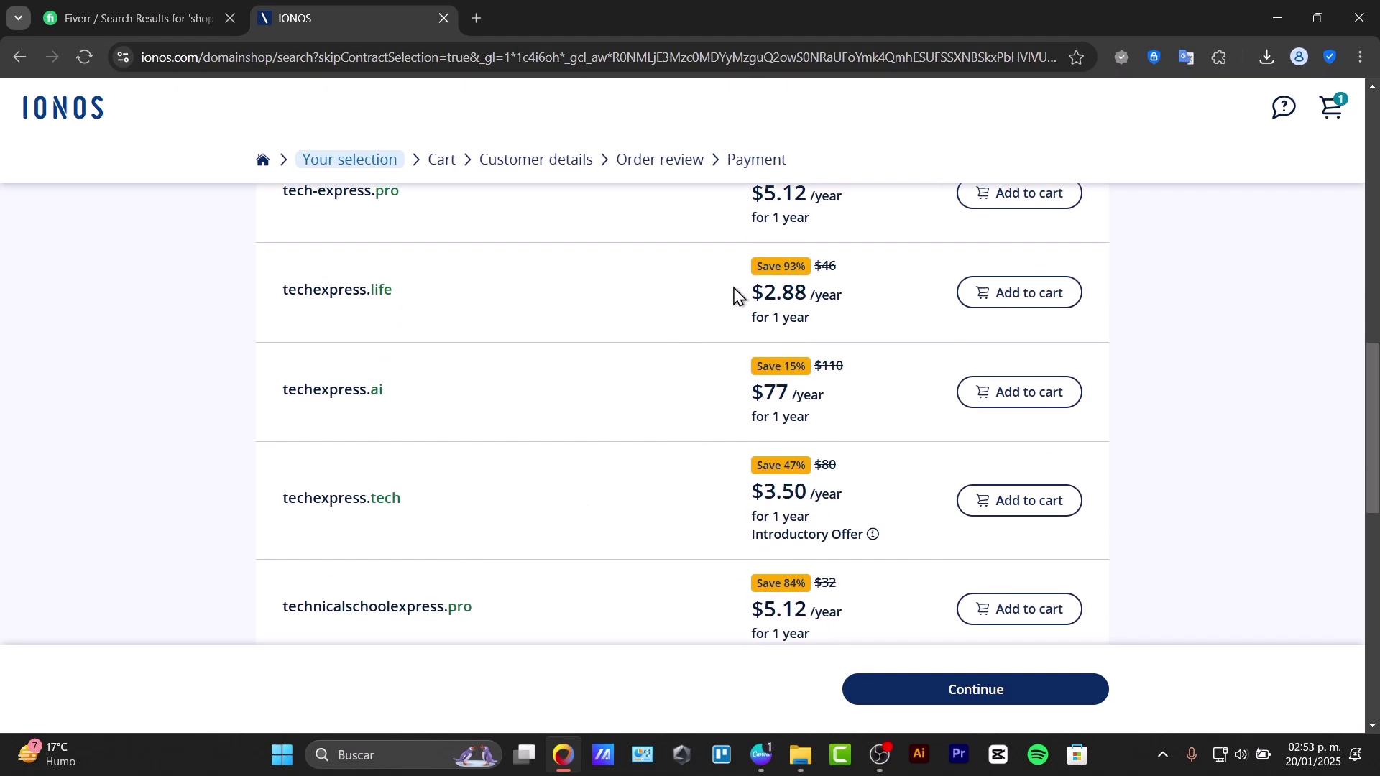
{"action": "scroll", "coordinate": [752, 413], "scroll_direction": "down", "scroll_amount": 3}
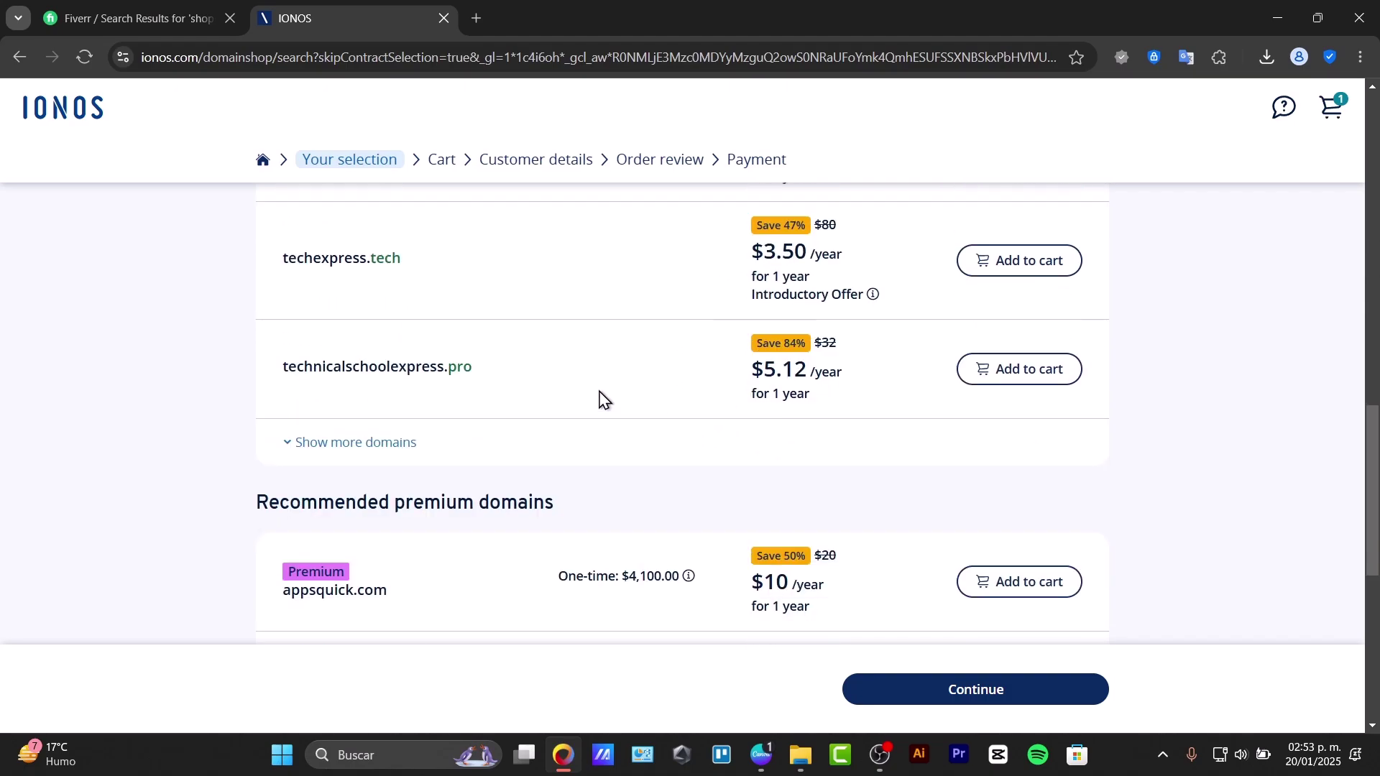
{"action": "left_click", "coordinate": [981, 279]}
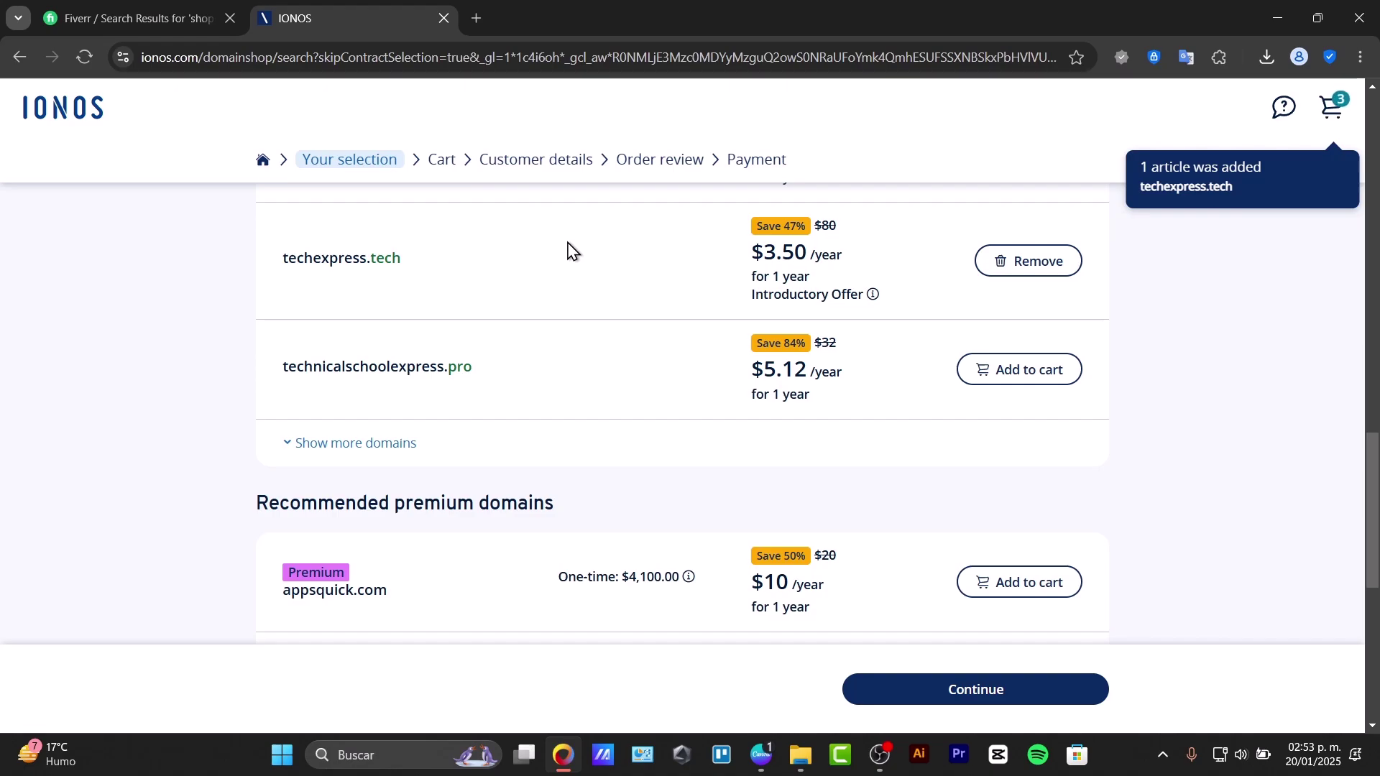
{"action": "left_click", "coordinate": [979, 688]}
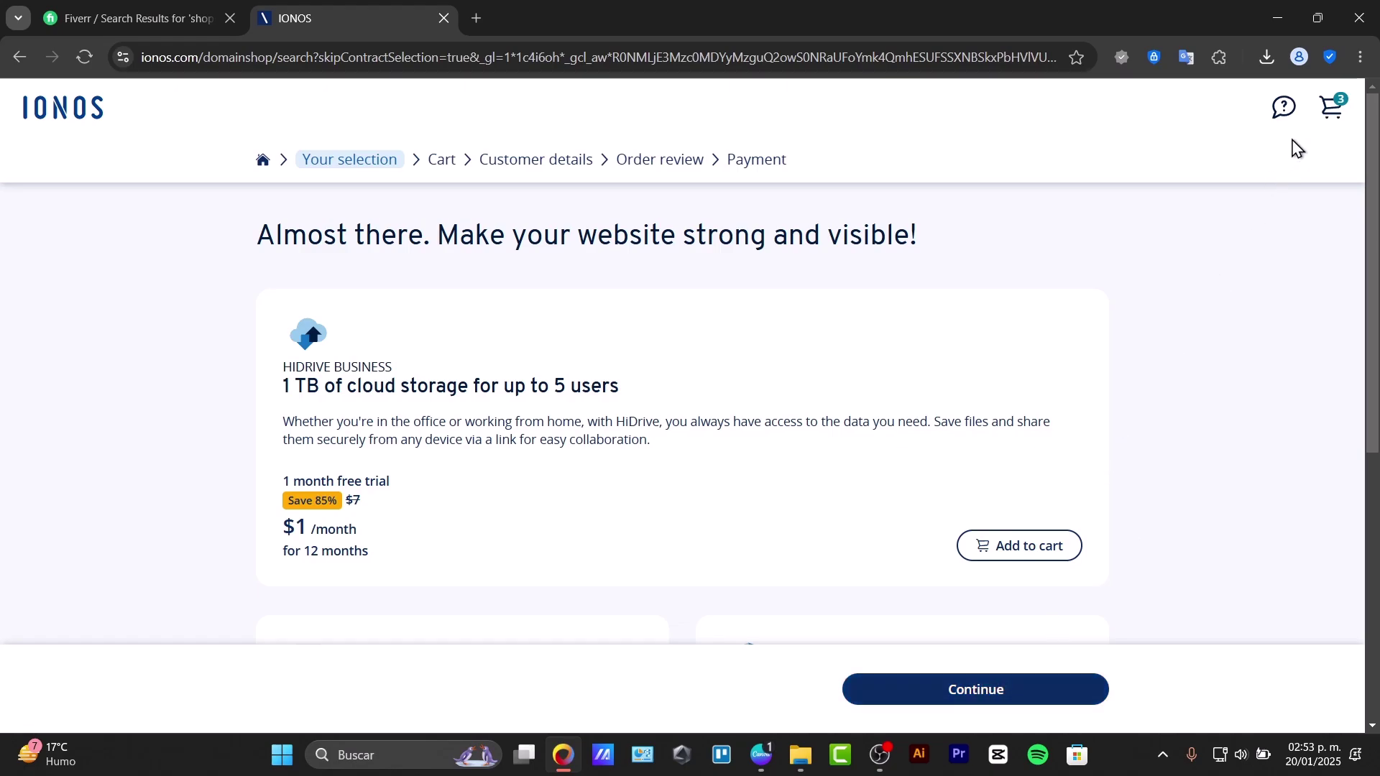
Leave checkout for the IONOS homepage and sign in to My Account.
{"action": "scroll", "coordinate": [1062, 370], "scroll_direction": "down", "scroll_amount": 3}
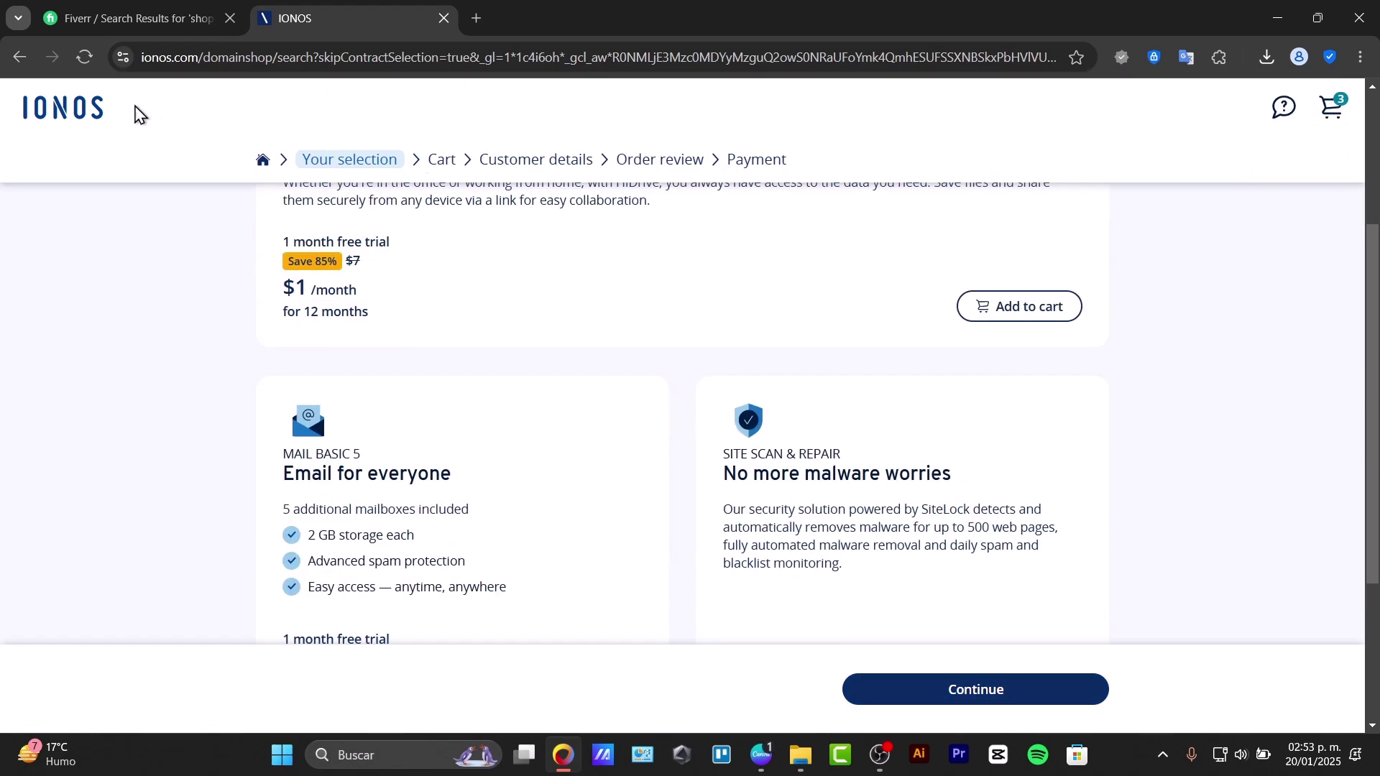
{"action": "left_click", "coordinate": [86, 113]}
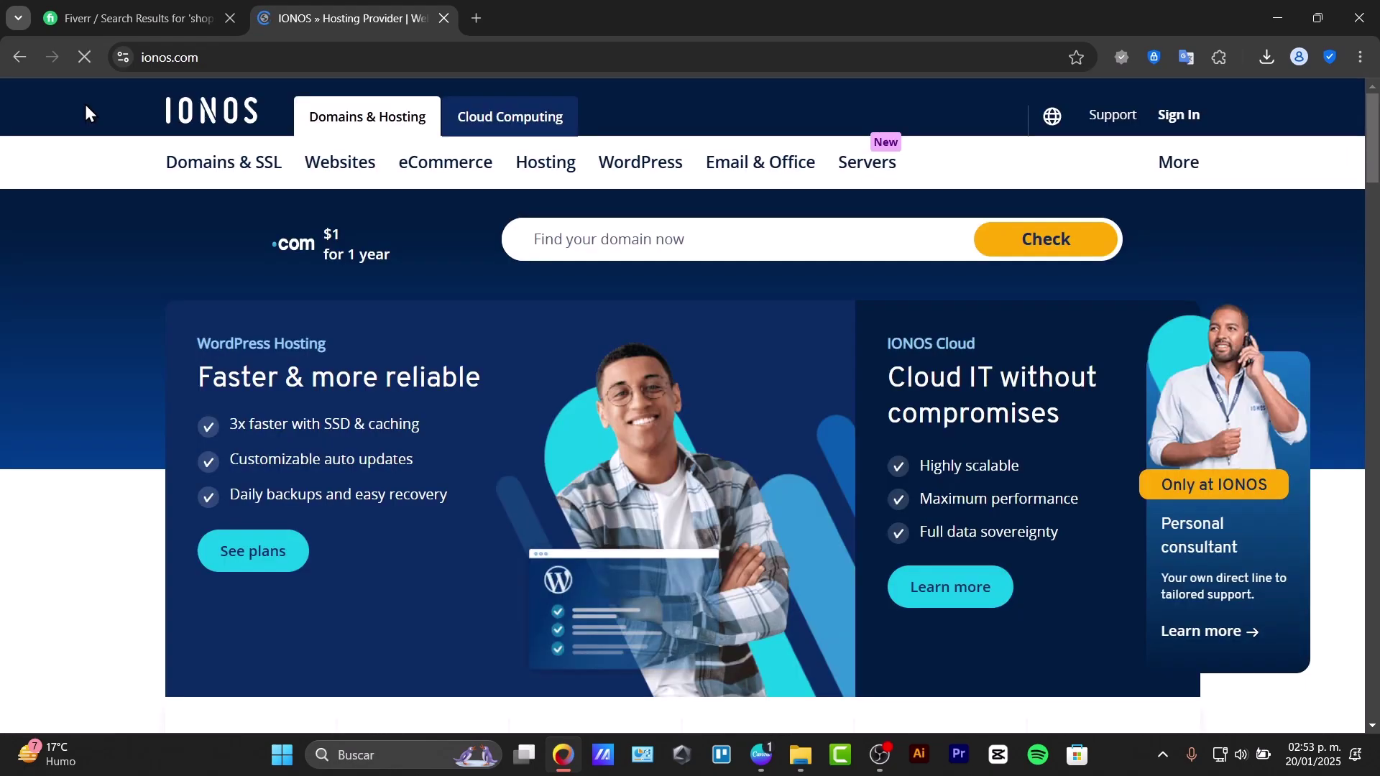
{"action": "left_click", "coordinate": [1182, 118]}
{"action": "left_click", "coordinate": [1038, 468]}
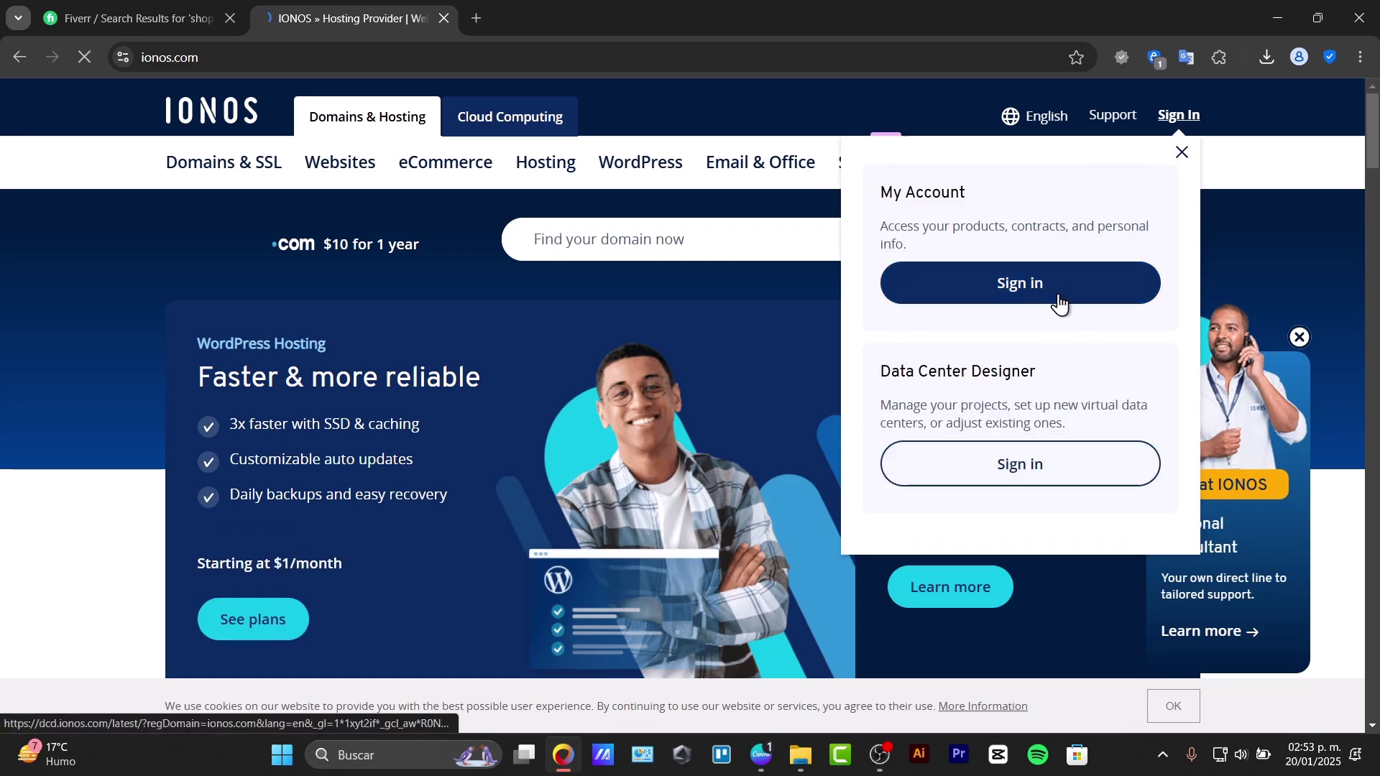
{"action": "left_click", "coordinate": [1031, 295]}
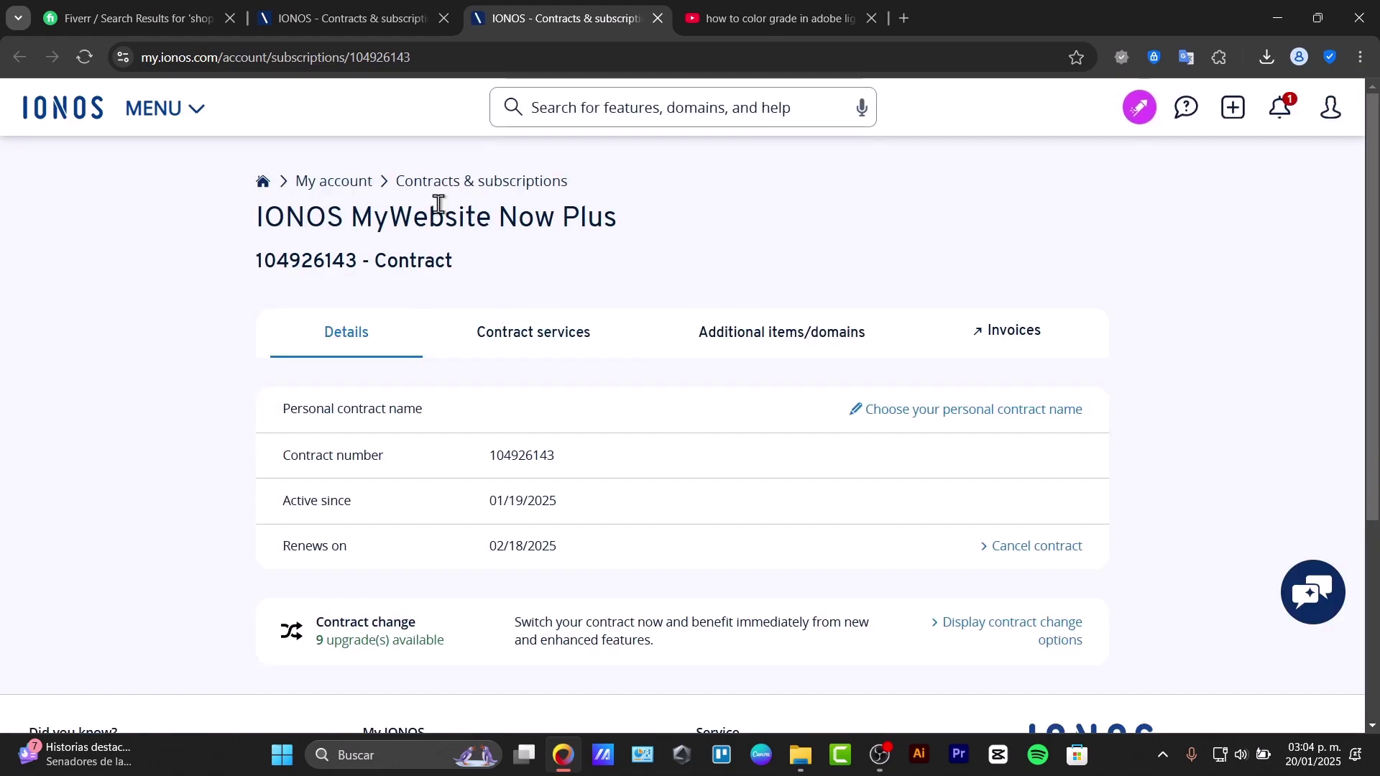
Go to Websites & stores and open the MyWebsite Now Plus contract details.
{"action": "left_click", "coordinate": [175, 126]}
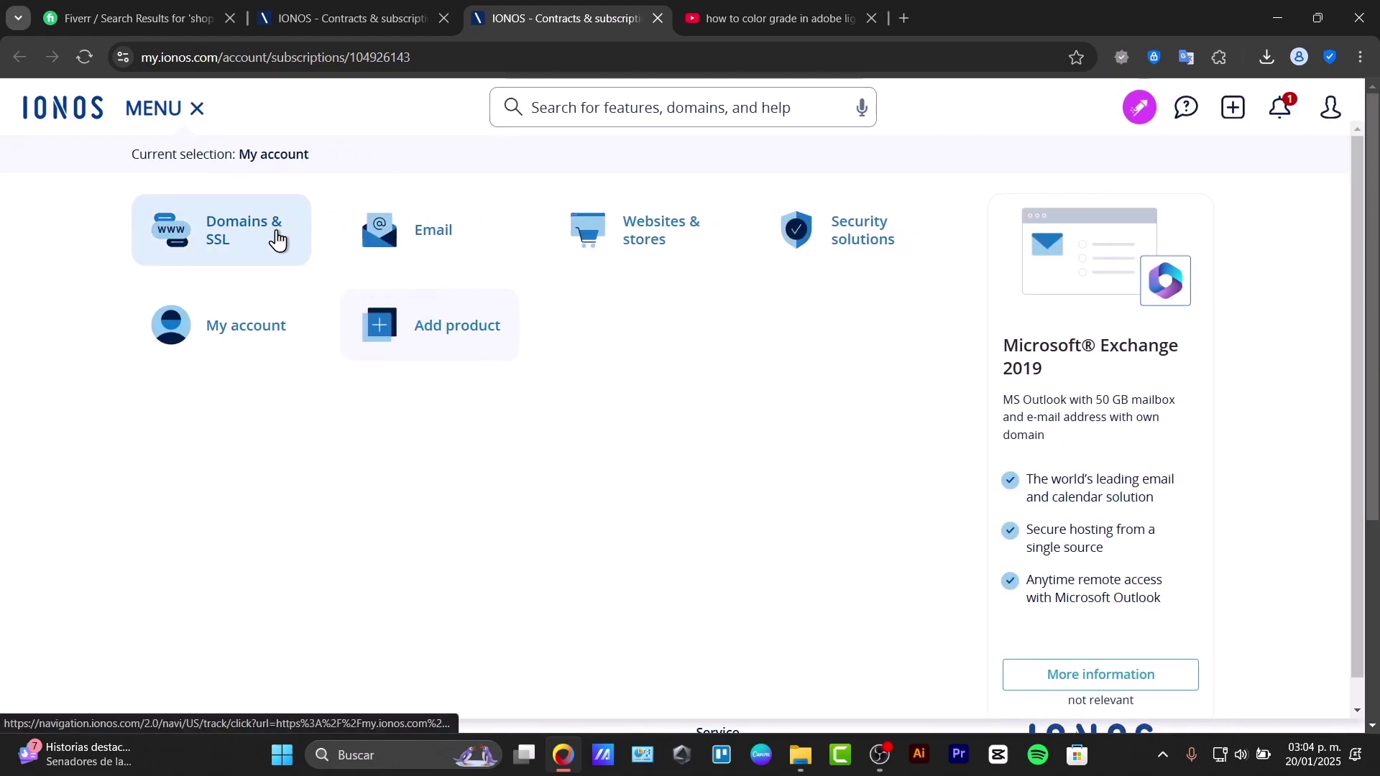
{"action": "left_click", "coordinate": [683, 229]}
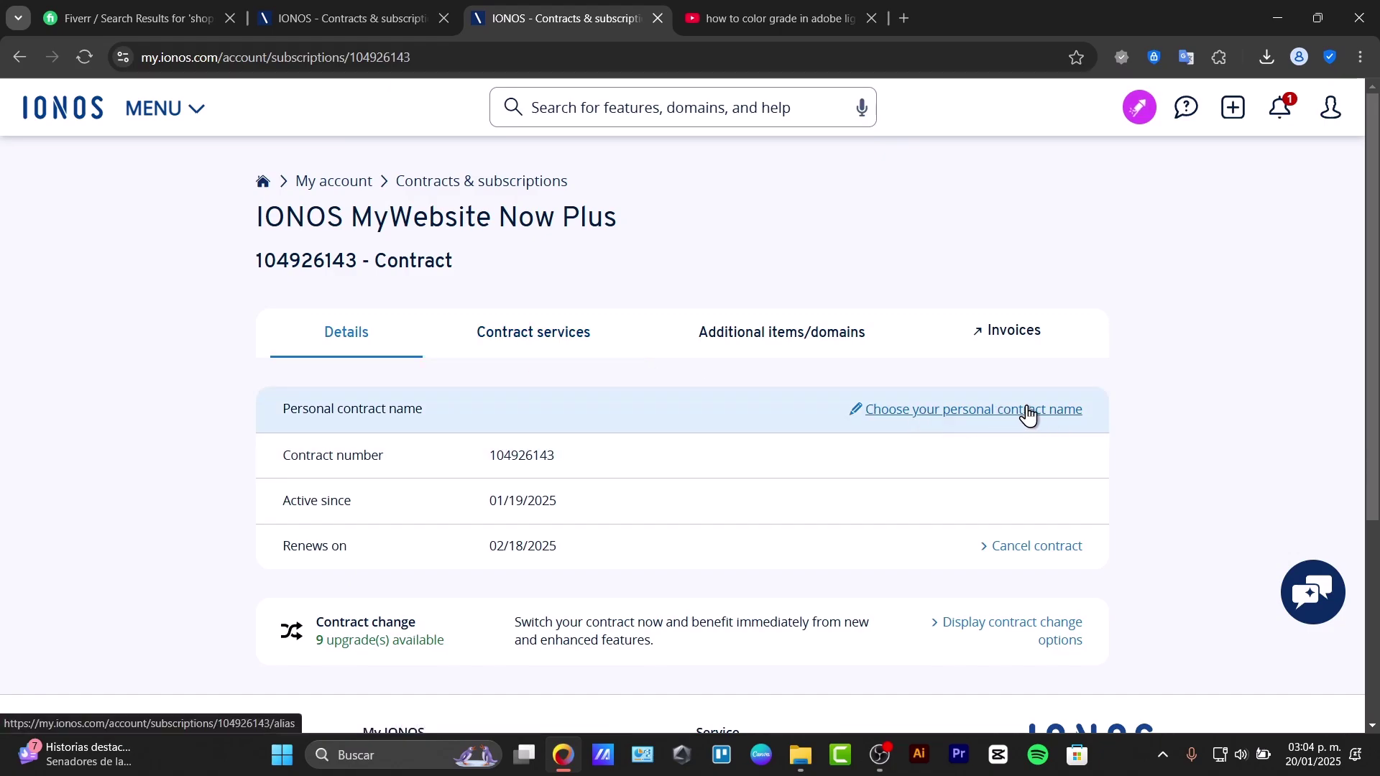
{"action": "left_click", "coordinate": [982, 413]}
{"action": "scroll", "coordinate": [681, 427], "scroll_direction": "down", "scroll_amount": 3}
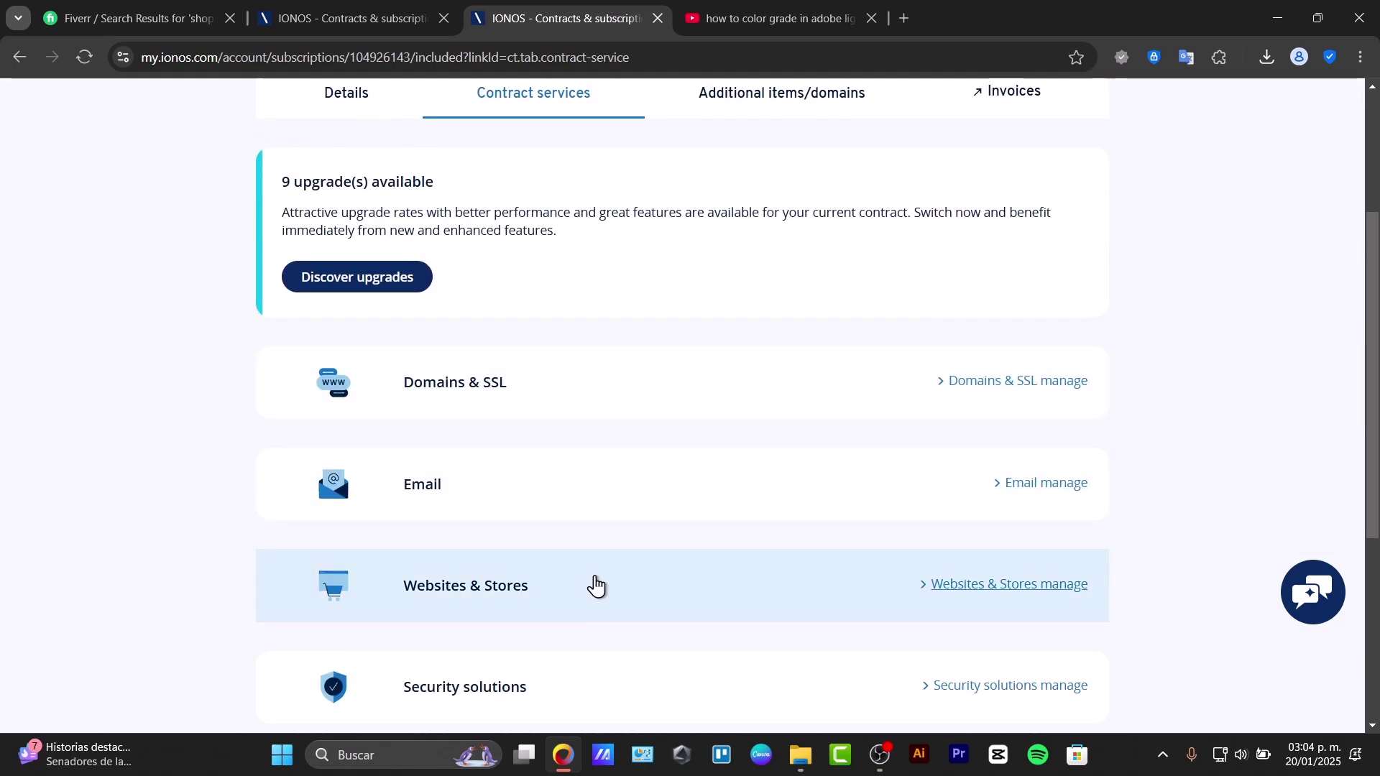
{"action": "left_click", "coordinate": [602, 593]}
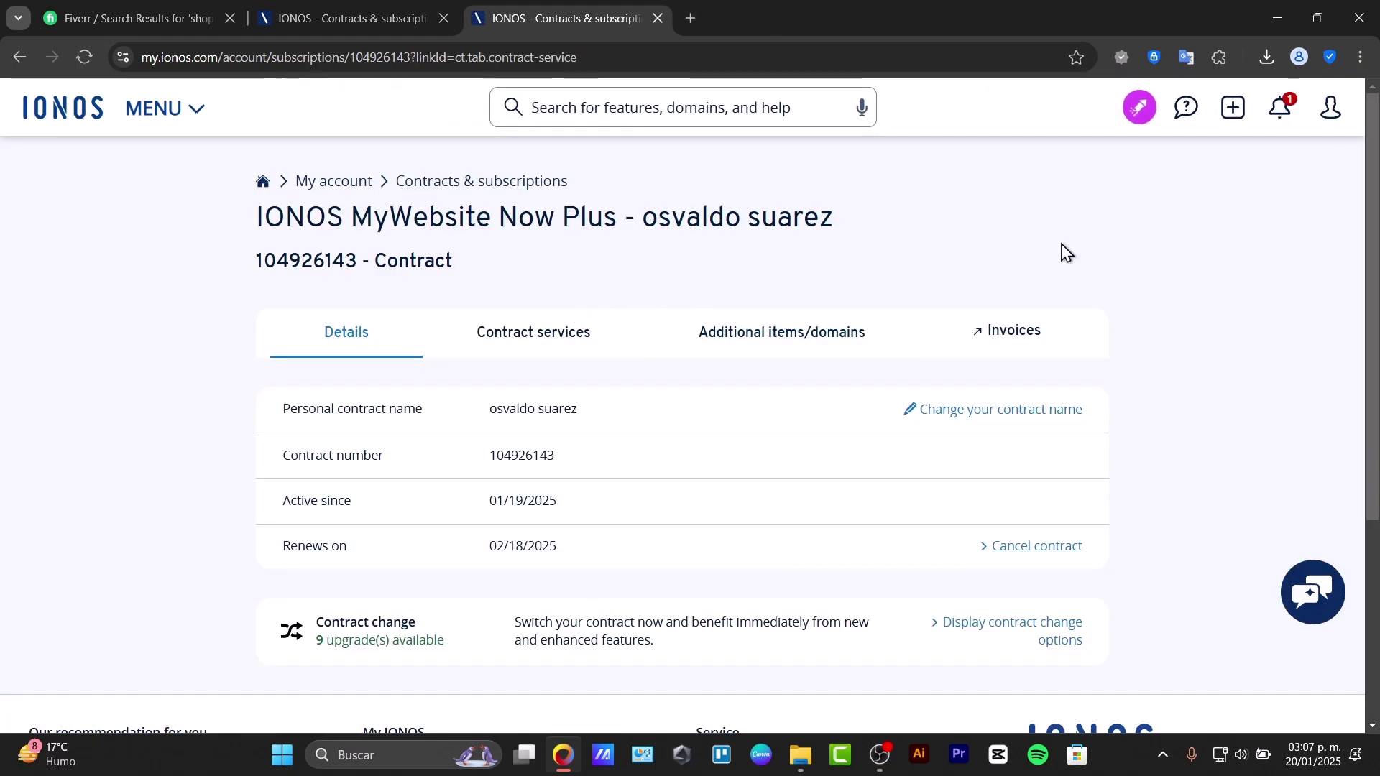
Try Discover upgrades under Contract services (Access denied), then return to My account.
{"action": "left_click", "coordinate": [497, 342]}
{"action": "left_click", "coordinate": [388, 528]}
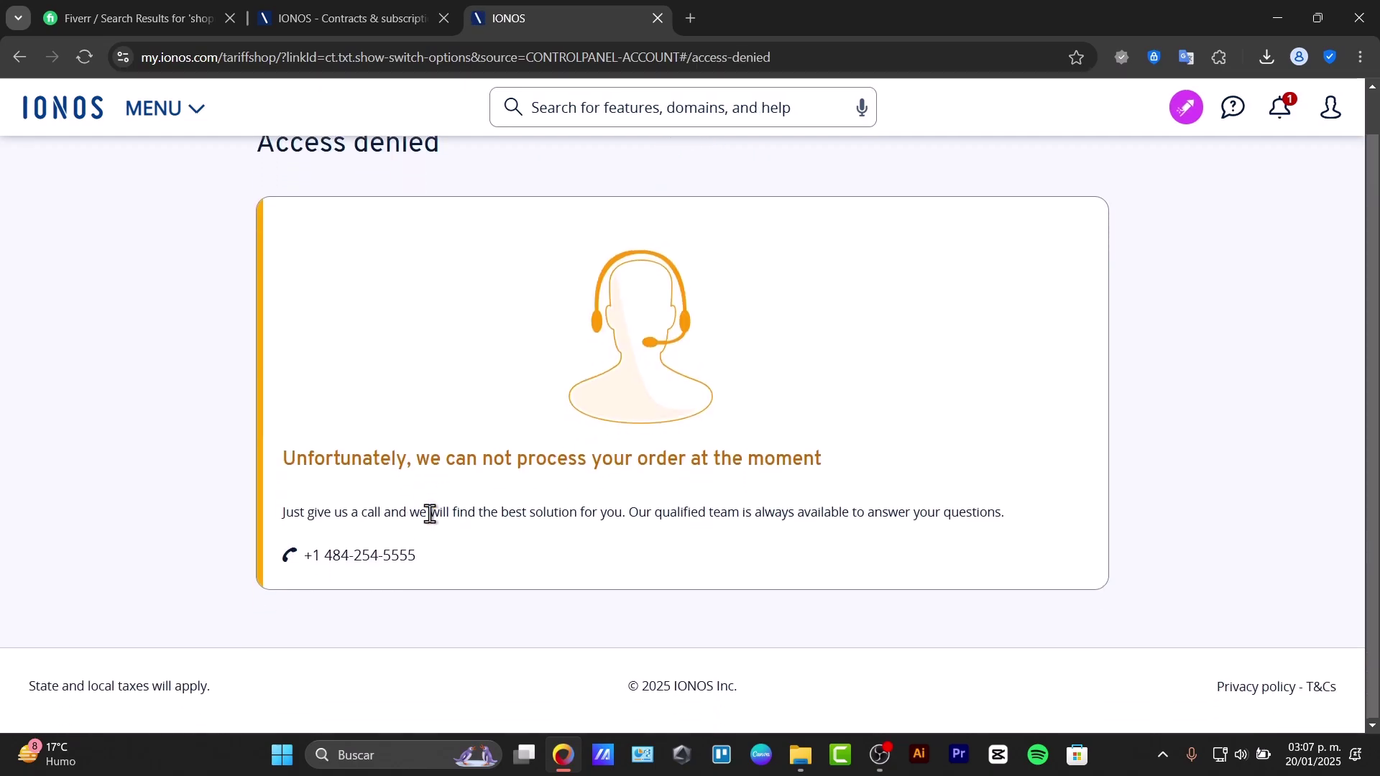
{"action": "left_click", "coordinate": [173, 110]}
{"action": "left_click", "coordinate": [287, 352]}
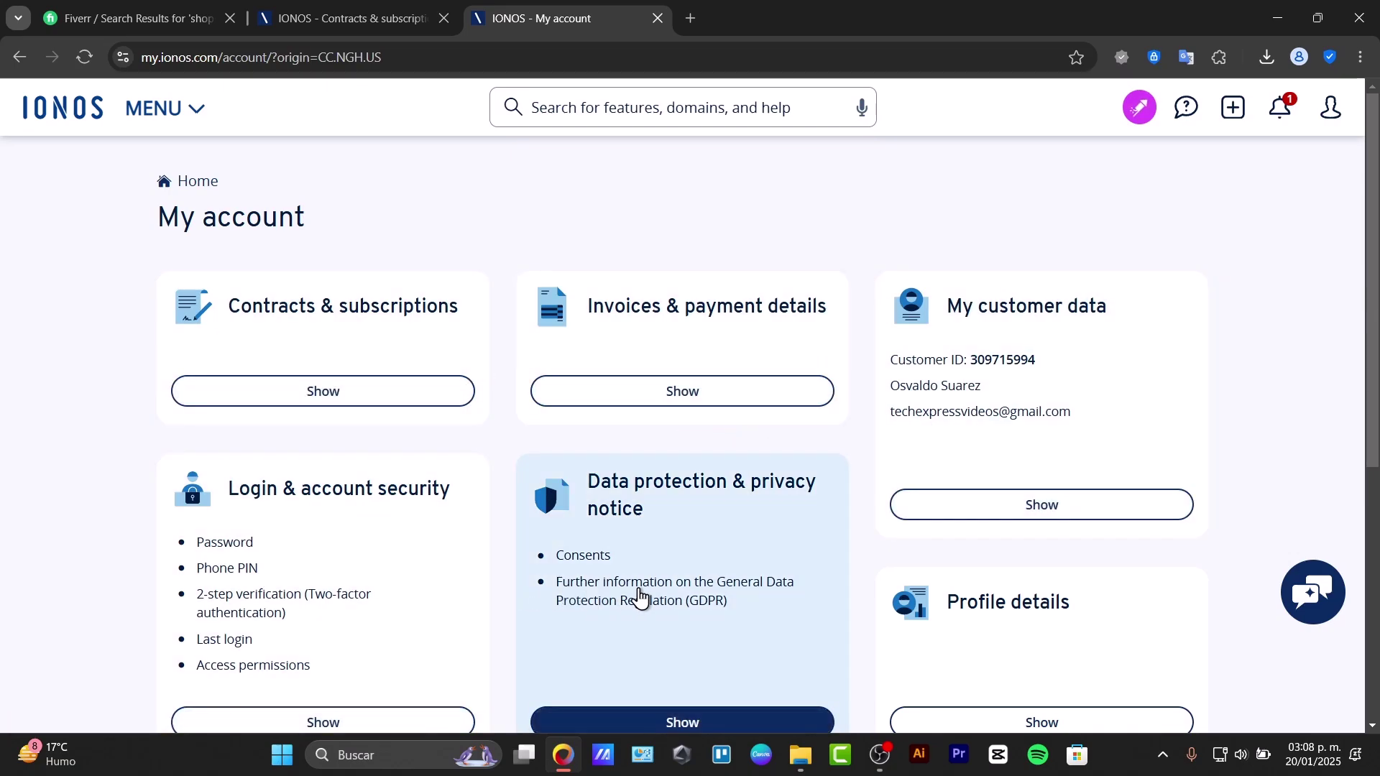
Go via Domains & SSL to the Add product page and show notifications with the 01/20/2025 order confirmation.
{"action": "left_click", "coordinate": [714, 385]}
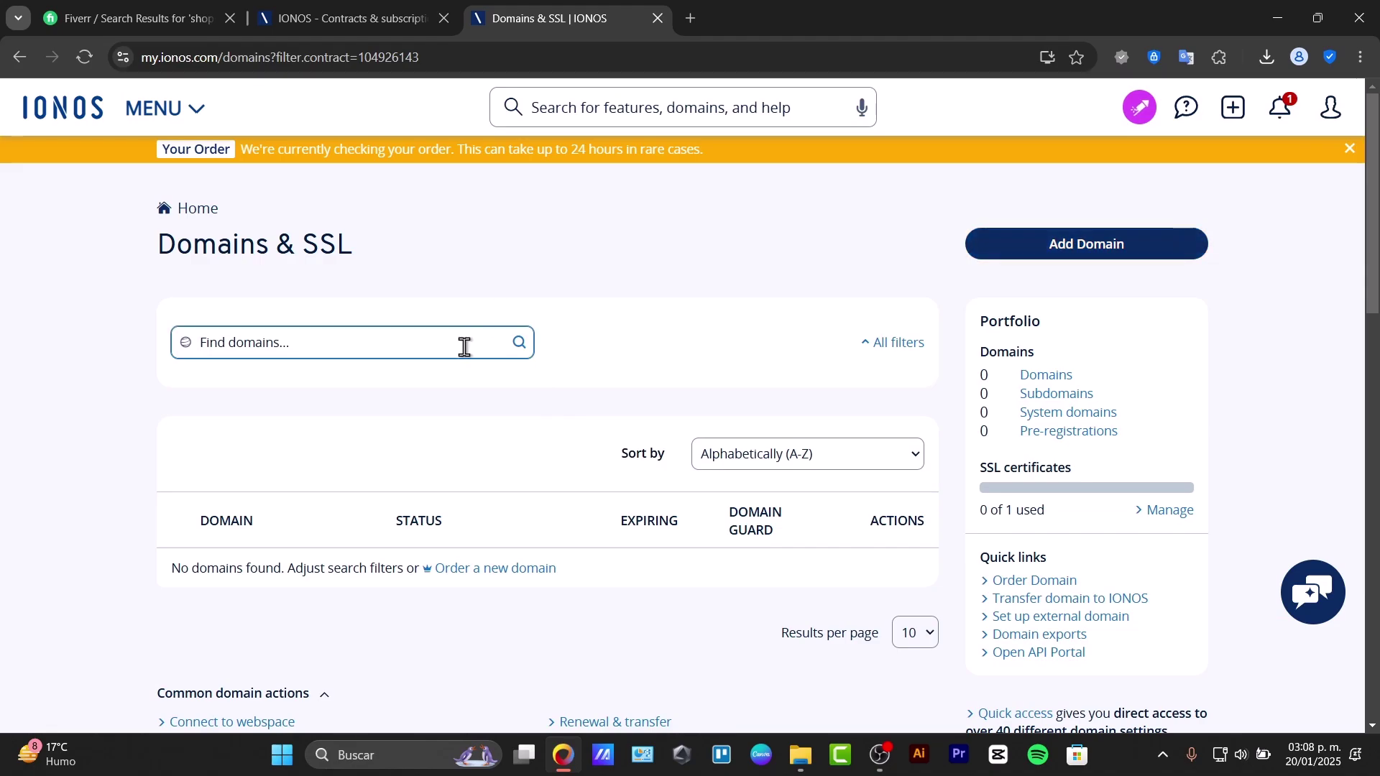
{"action": "left_click", "coordinate": [1243, 106]}
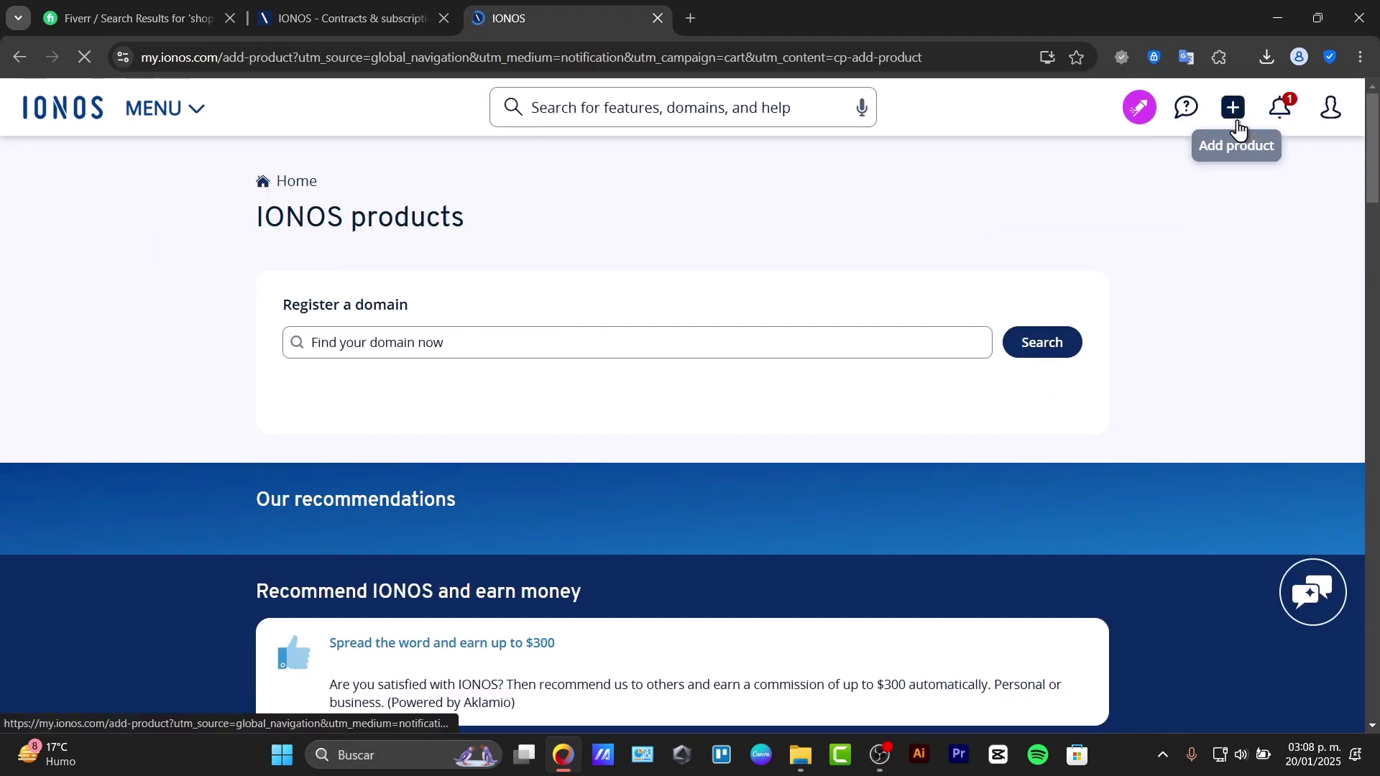
{"action": "scroll", "coordinate": [1102, 326], "scroll_direction": "down", "scroll_amount": 3}
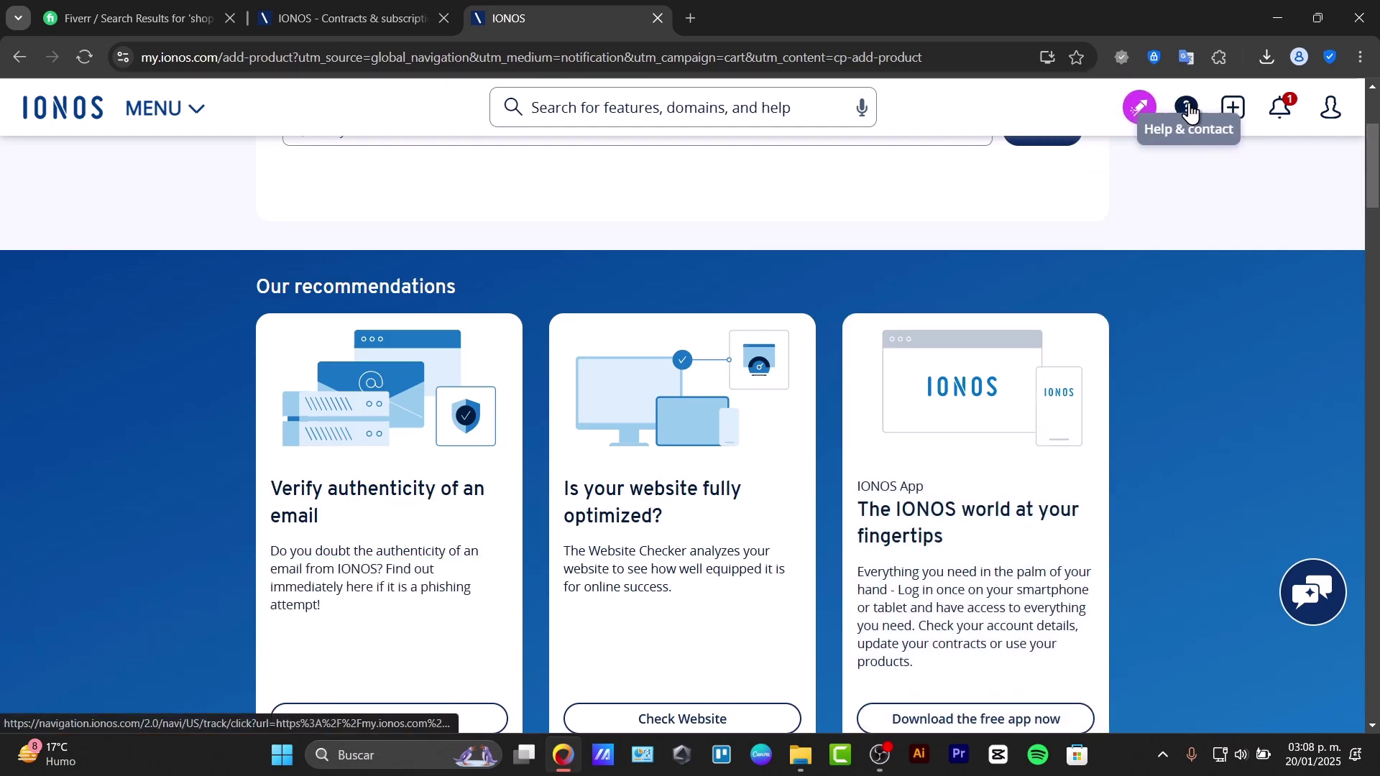
{"action": "left_click", "coordinate": [1283, 106]}
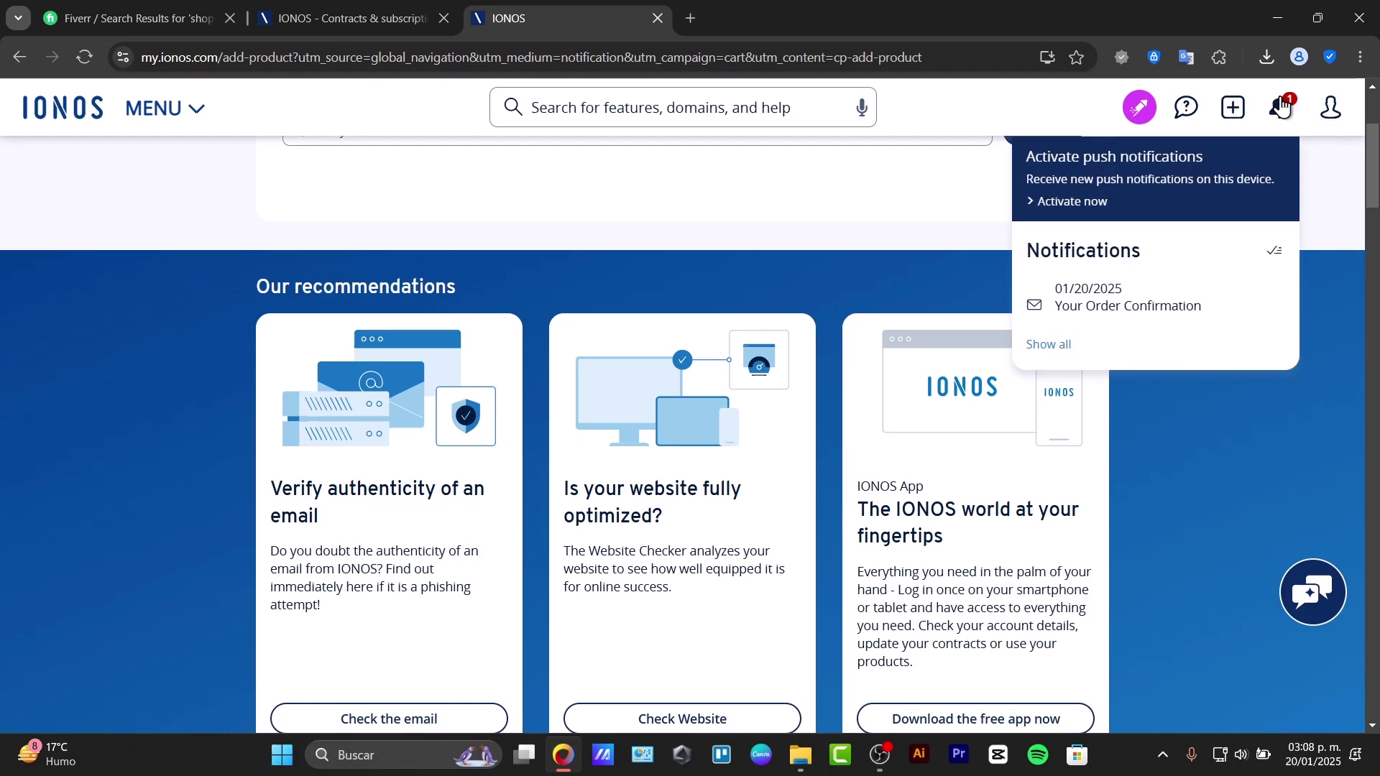
Open the Your Order Confirmation notification and read through the embedded order email.
{"action": "left_click", "coordinate": [1232, 316]}
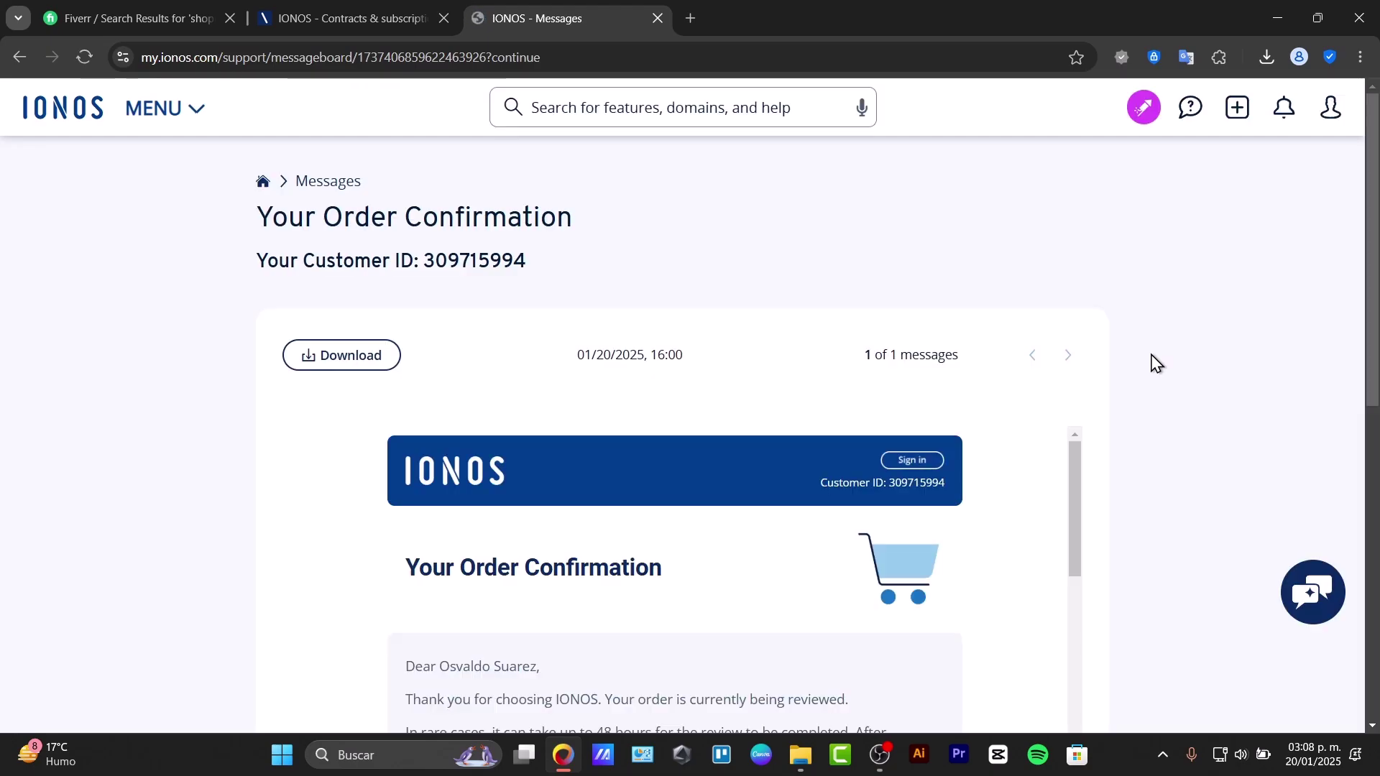
{"action": "scroll", "coordinate": [927, 464], "scroll_direction": "down", "scroll_amount": 10}
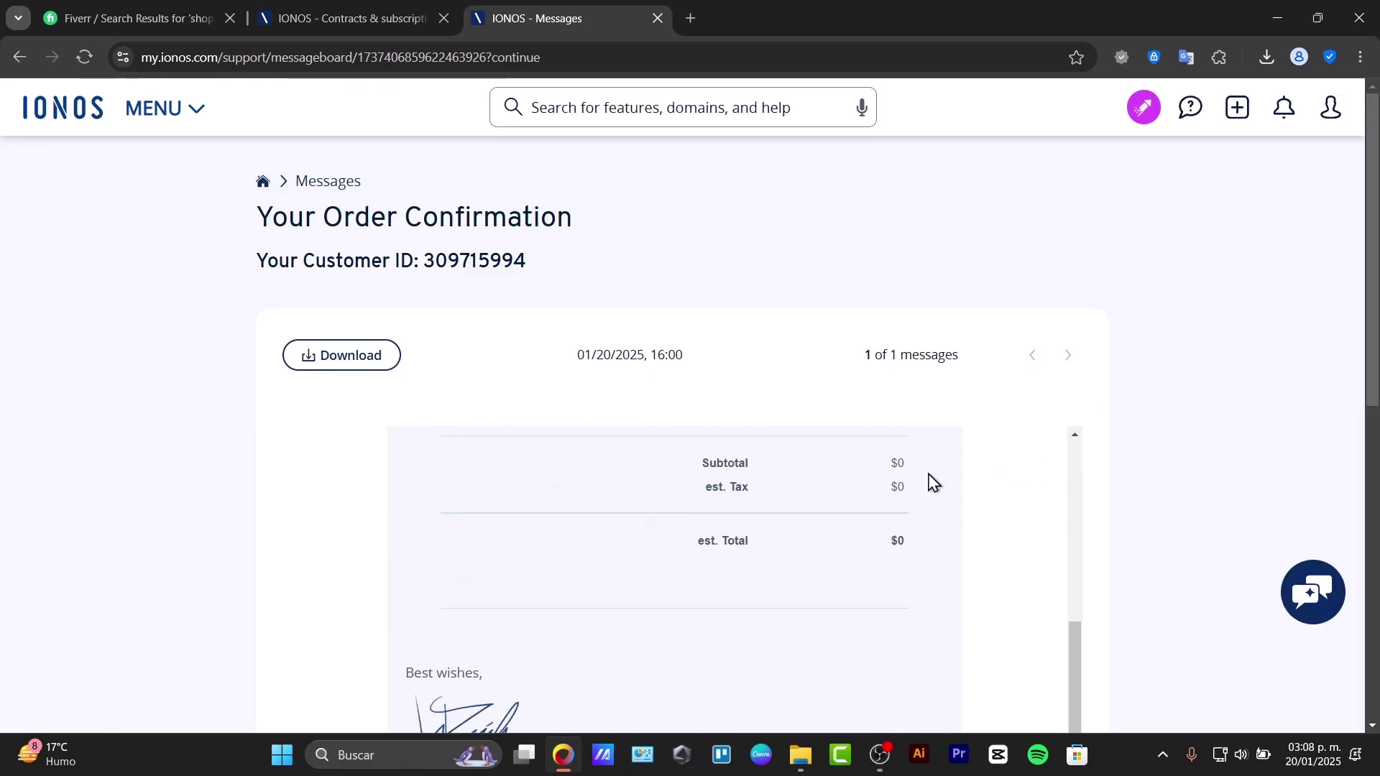
{"action": "scroll", "coordinate": [930, 480], "scroll_direction": "up", "scroll_amount": 8}
{"action": "scroll", "coordinate": [930, 476], "scroll_direction": "up", "scroll_amount": 5}
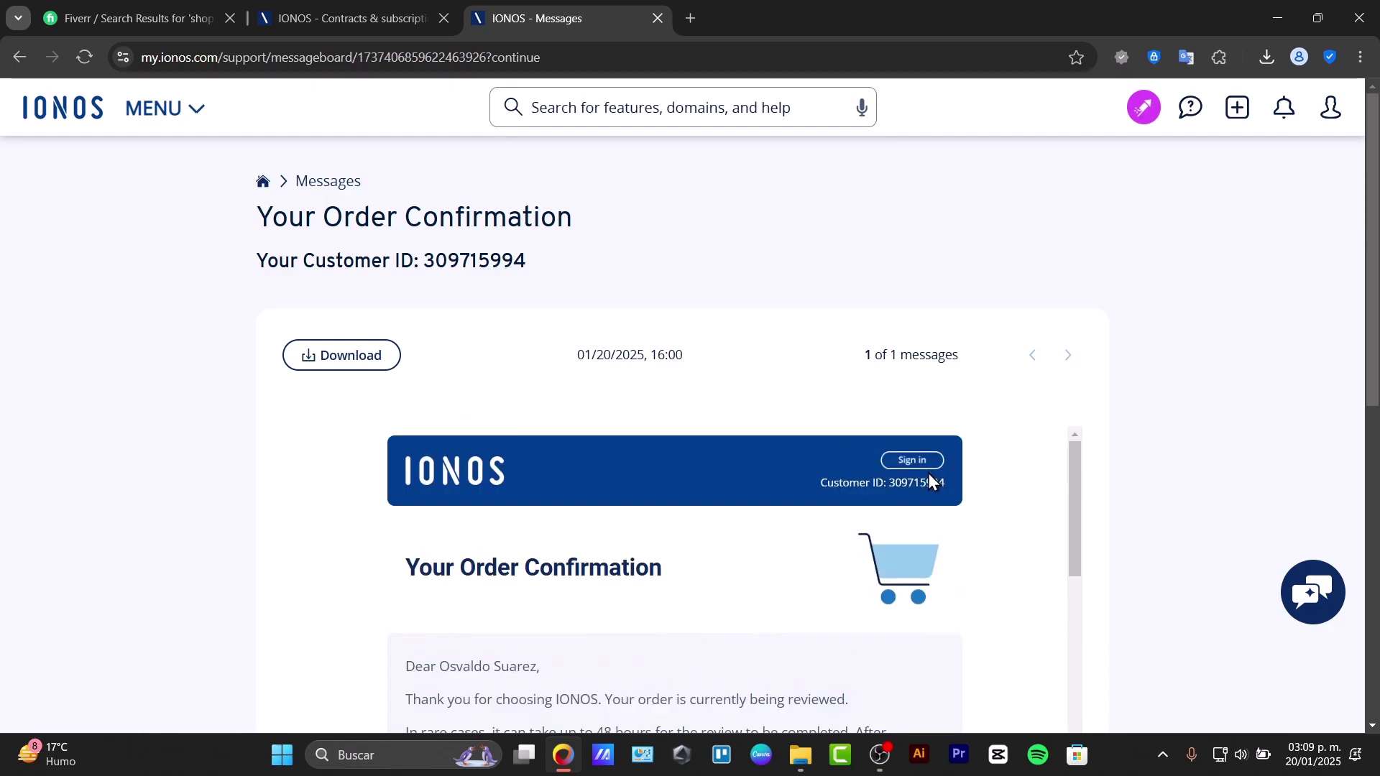
{"action": "scroll", "coordinate": [1113, 462], "scroll_direction": "down", "scroll_amount": 6}
{"action": "scroll", "coordinate": [1116, 461], "scroll_direction": "up", "scroll_amount": 6}
Bring up the site's main MENU navigation dropdown.
{"action": "left_click", "coordinate": [162, 108]}
{"action": "left_click", "coordinate": [178, 108]}
{"action": "left_click", "coordinate": [179, 108]}
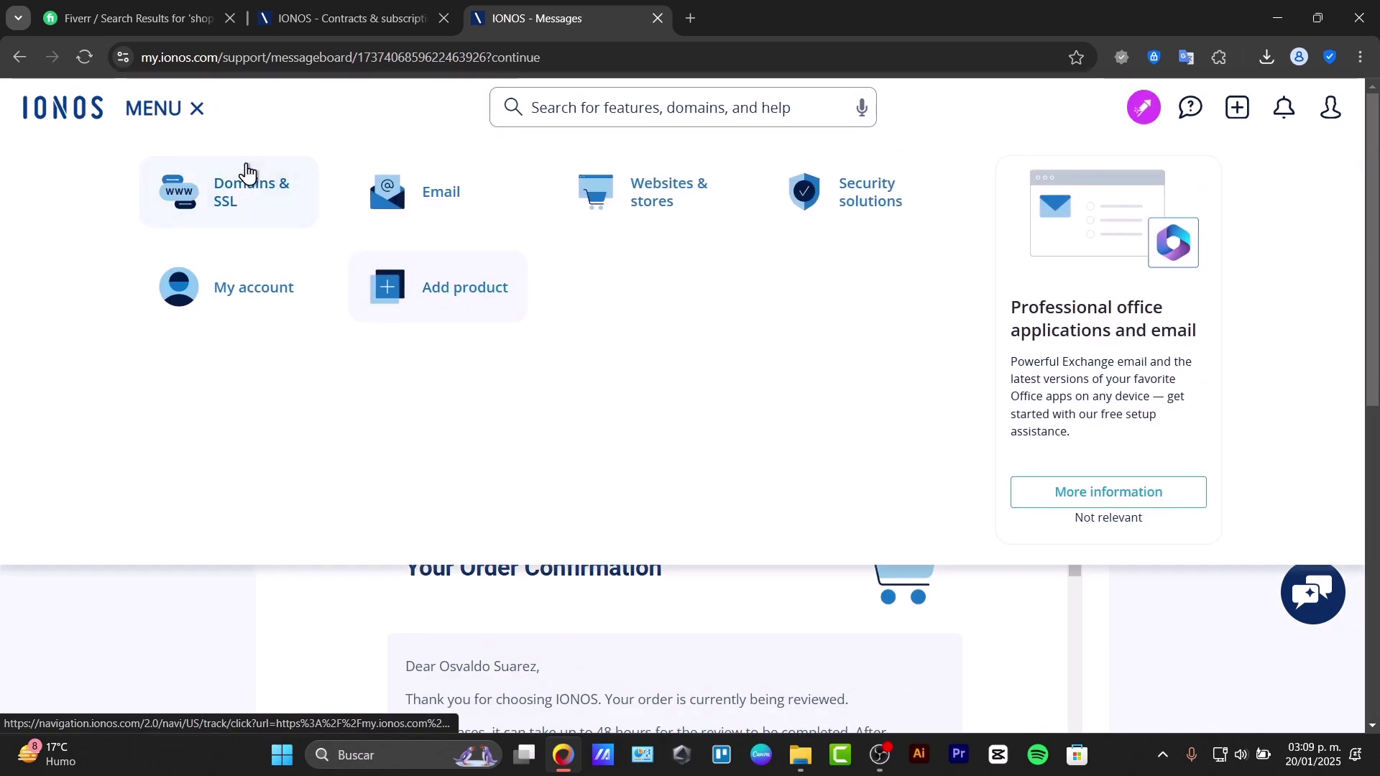
Review the hosting contract's additional items and domains, then close the extra contracts tab.
{"action": "left_click", "coordinate": [649, 200]}
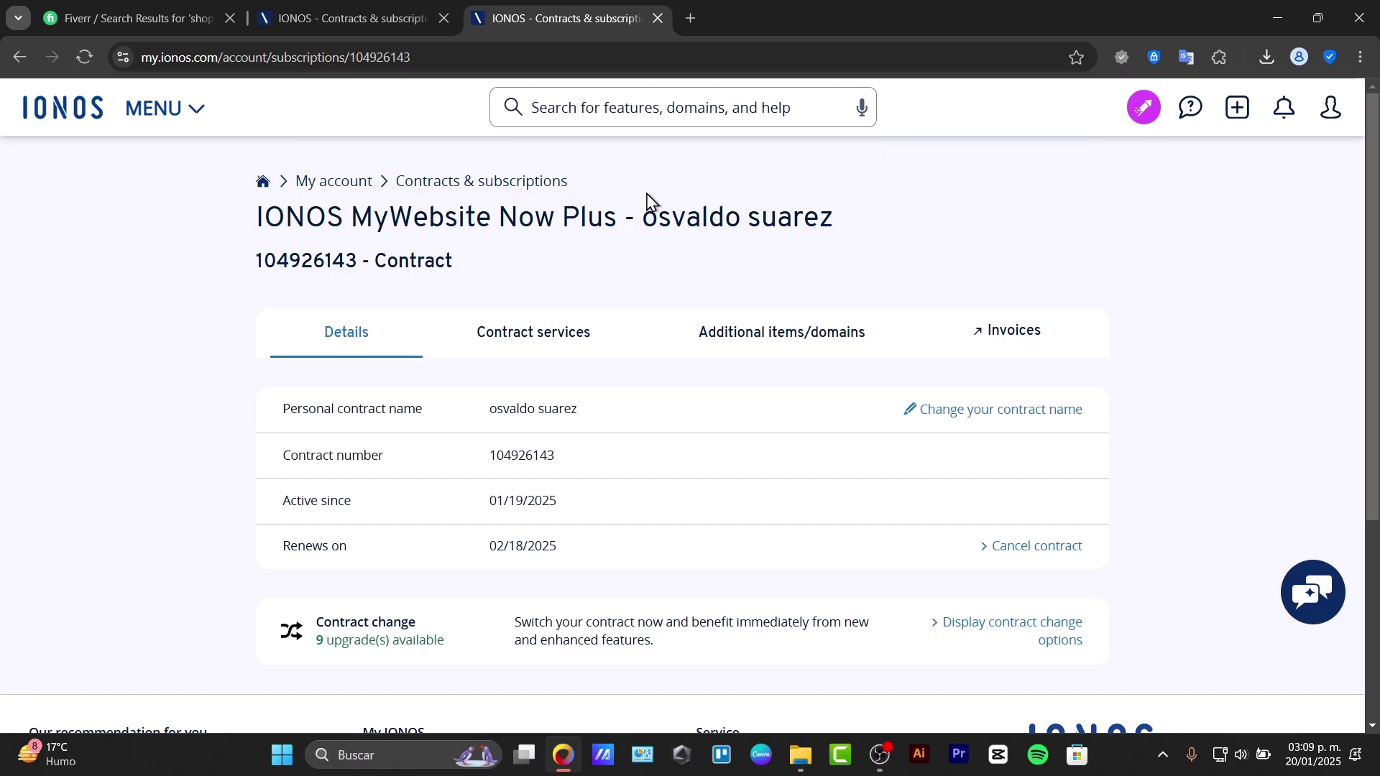
{"action": "left_click", "coordinate": [741, 346]}
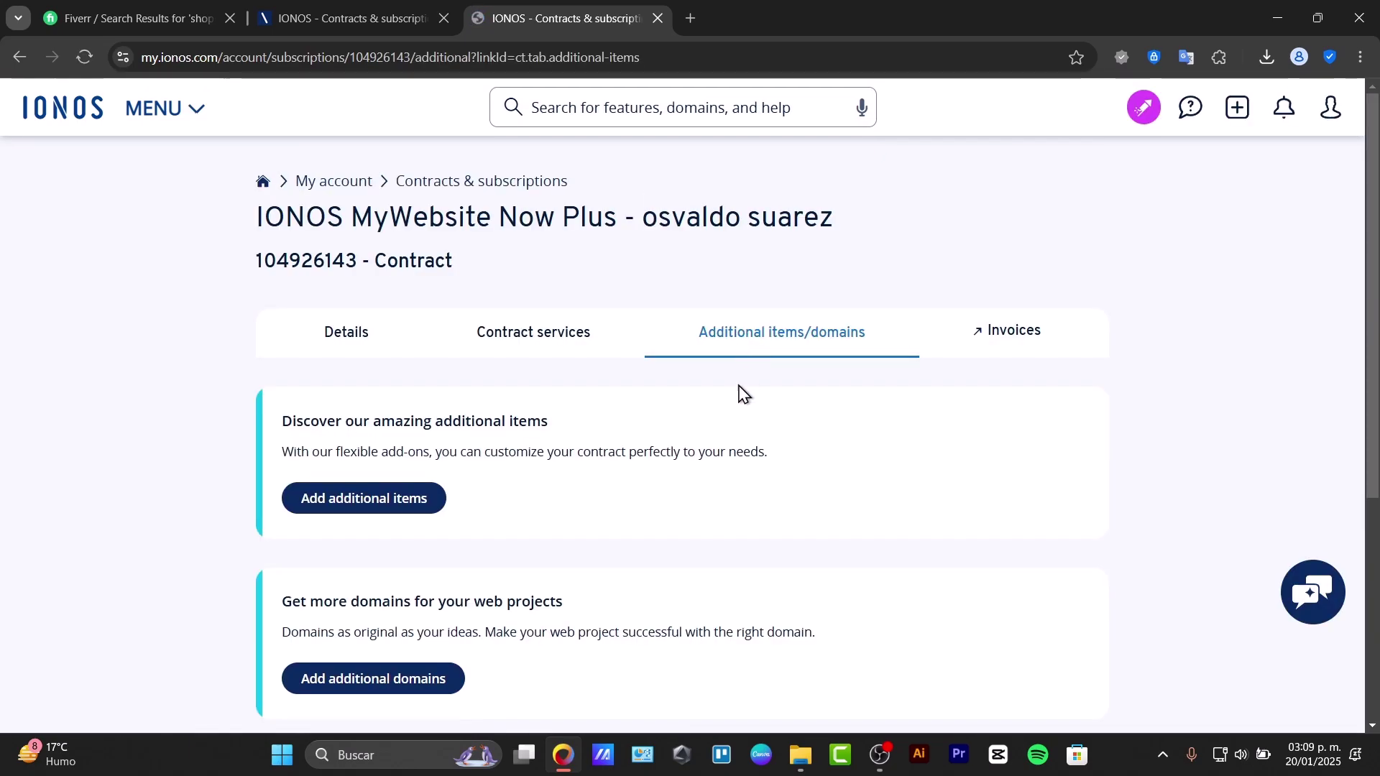
{"action": "scroll", "coordinate": [735, 397], "scroll_direction": "down", "scroll_amount": 4}
{"action": "scroll", "coordinate": [728, 399], "scroll_direction": "down", "scroll_amount": 1}
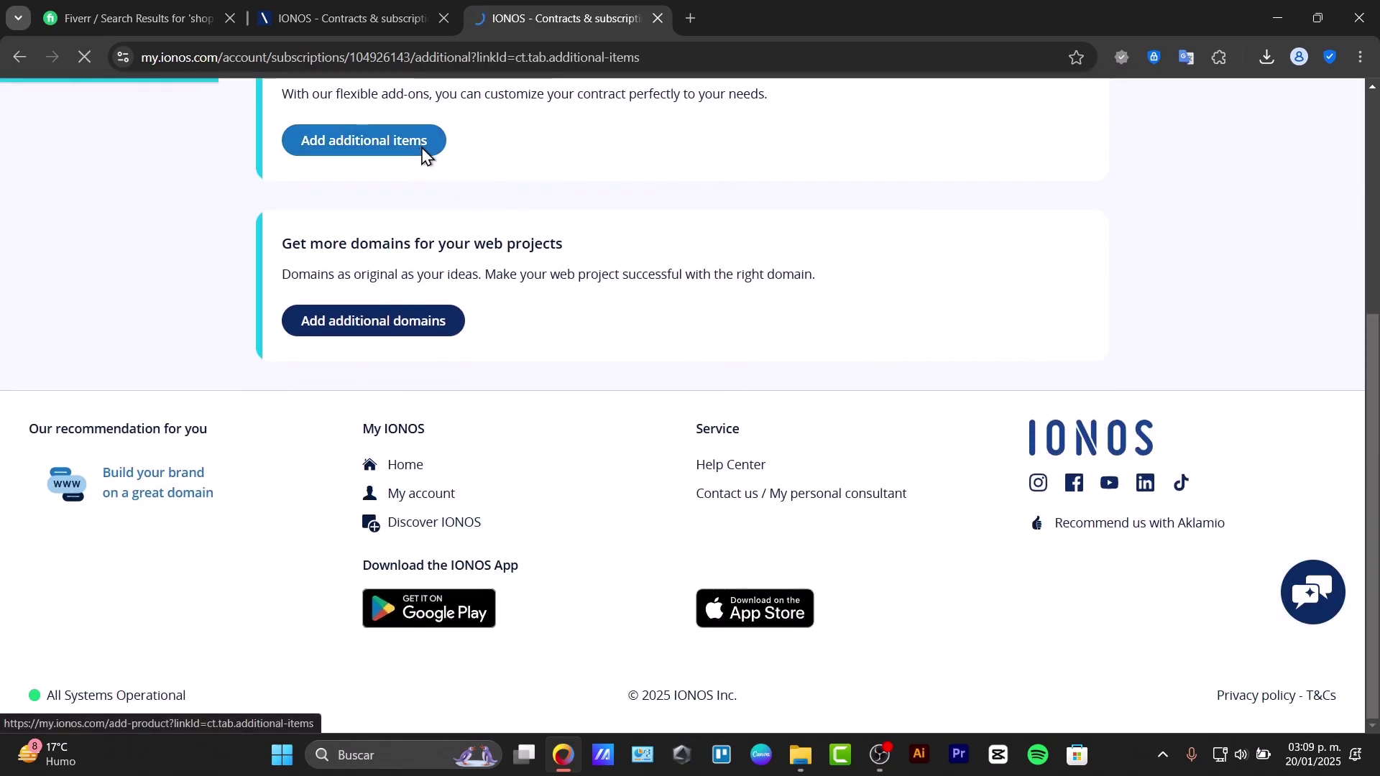
{"action": "left_click", "coordinate": [430, 153]}
{"action": "left_click", "coordinate": [400, 9]}
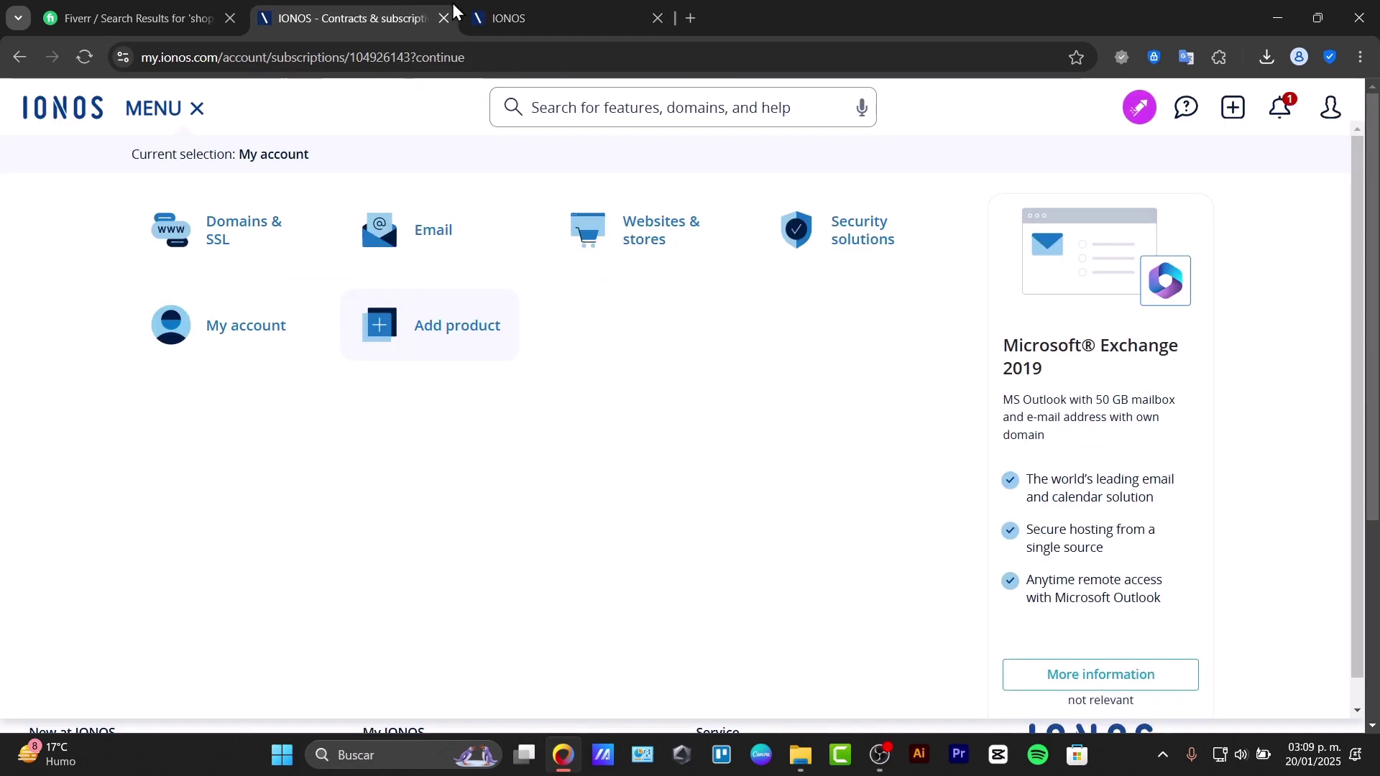
{"action": "left_click", "coordinate": [443, 18]}
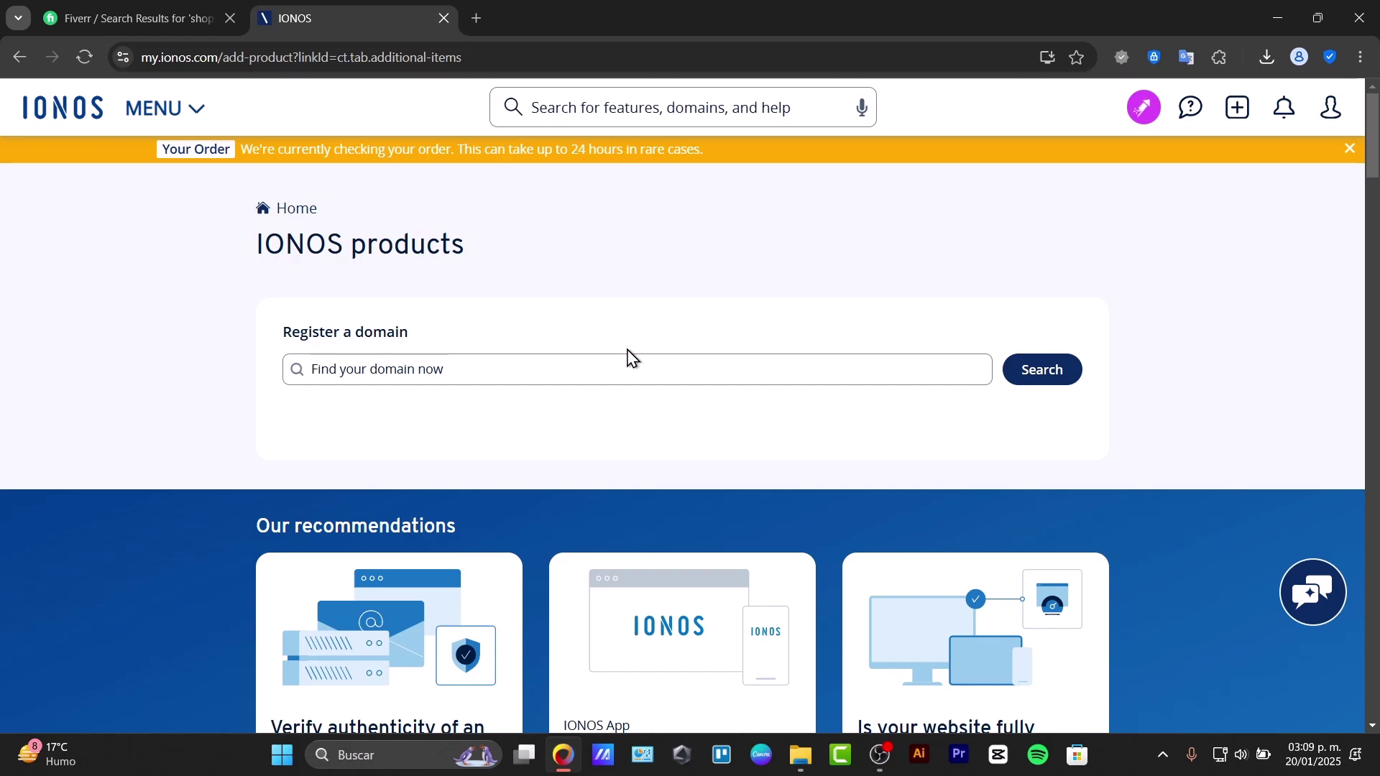
Go to the add-products page from the account menu, showing the order-check notice.
{"action": "left_click", "coordinate": [1326, 112]}
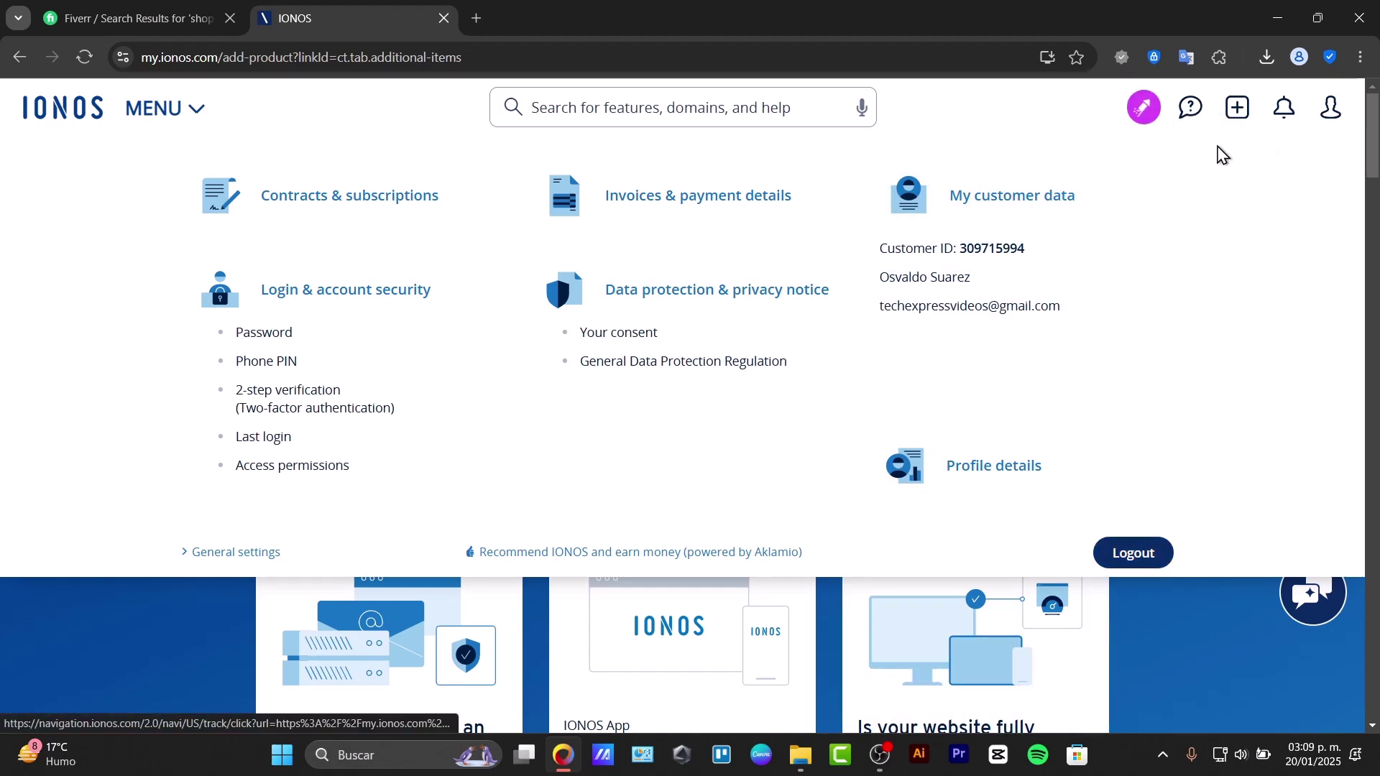
{"action": "scroll", "coordinate": [1057, 530], "scroll_direction": "down", "scroll_amount": 3}
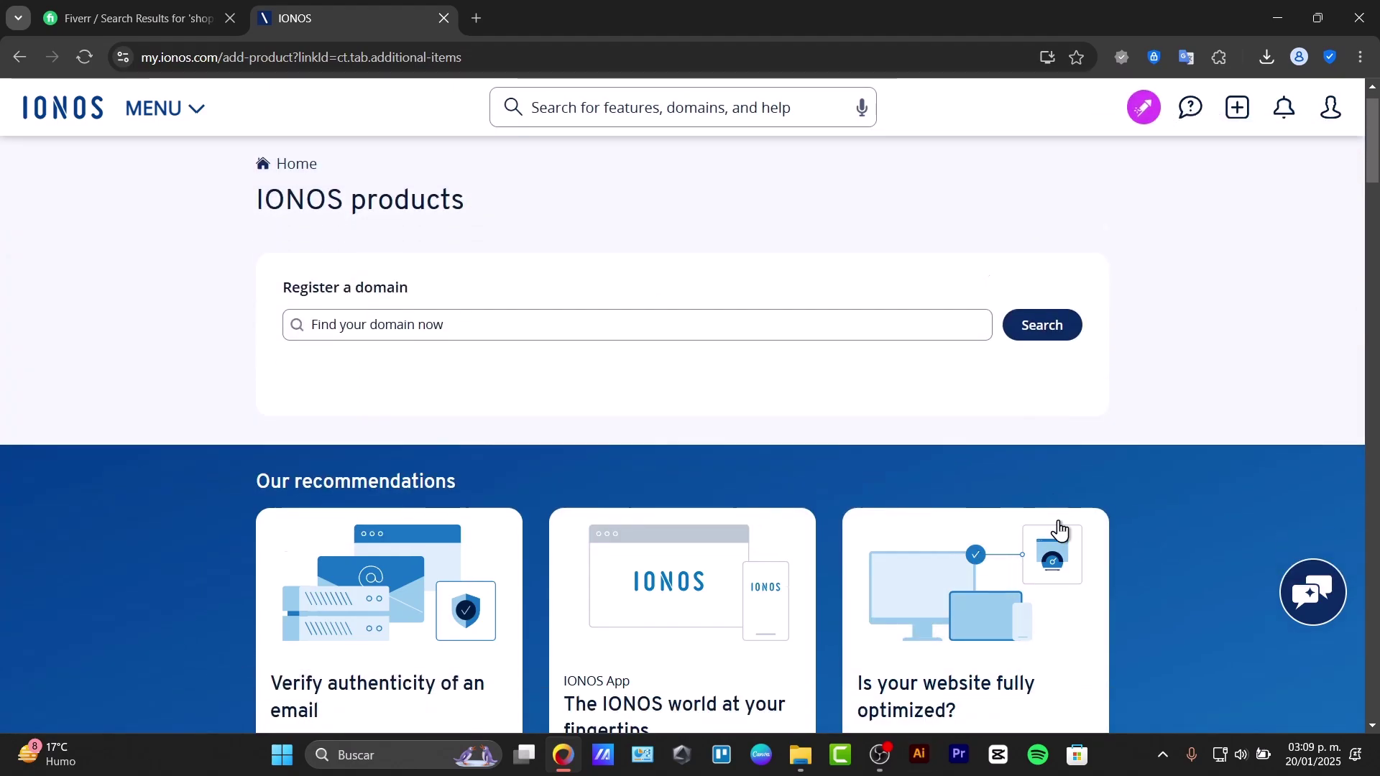
{"action": "scroll", "coordinate": [968, 442], "scroll_direction": "up", "scroll_amount": 3}
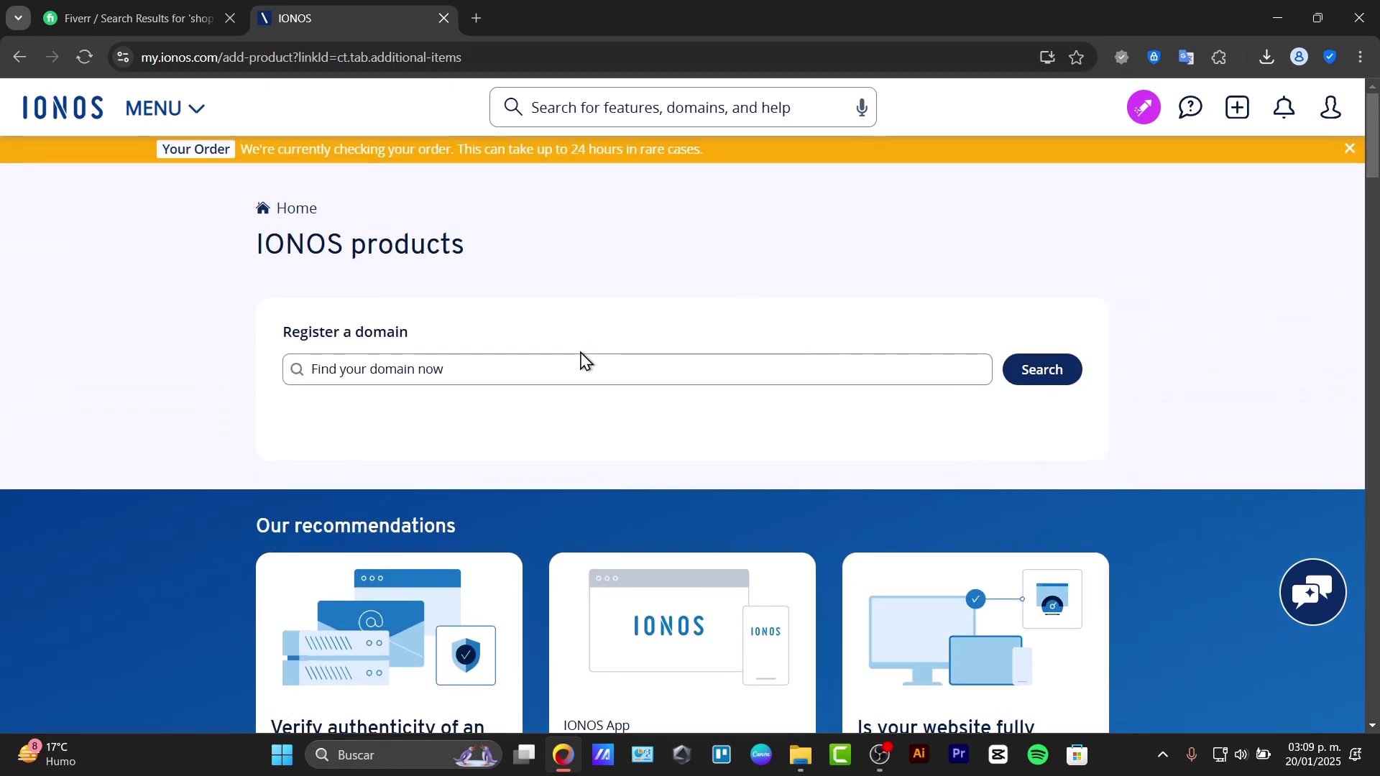
{"action": "scroll", "coordinate": [585, 359], "scroll_direction": "down", "scroll_amount": 9}
{"action": "scroll", "coordinate": [638, 359], "scroll_direction": "down", "scroll_amount": 6}
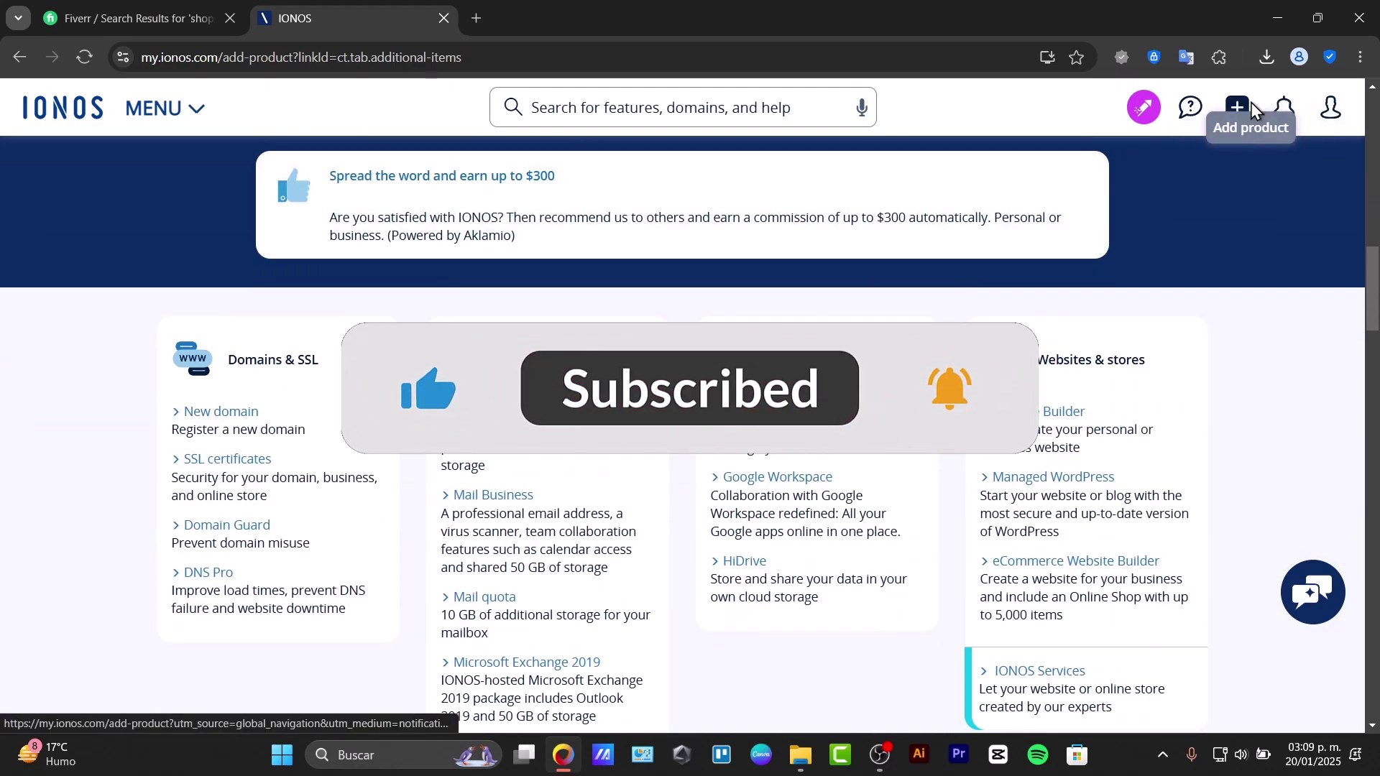
{"action": "left_click", "coordinate": [1248, 105]}
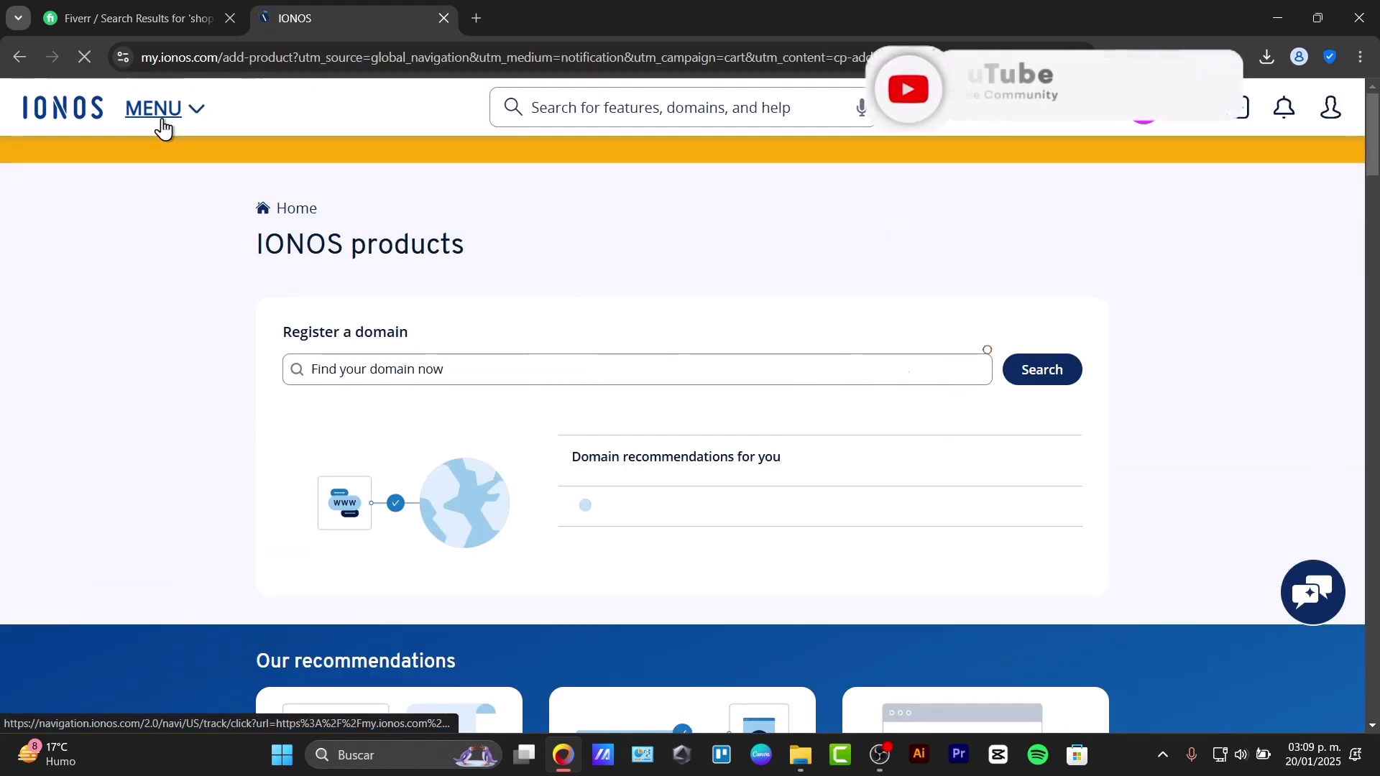
Go to the My account overview through MENU navigation.
{"action": "left_click", "coordinate": [162, 115]}
{"action": "scroll", "coordinate": [870, 651], "scroll_direction": "down", "scroll_amount": 5}
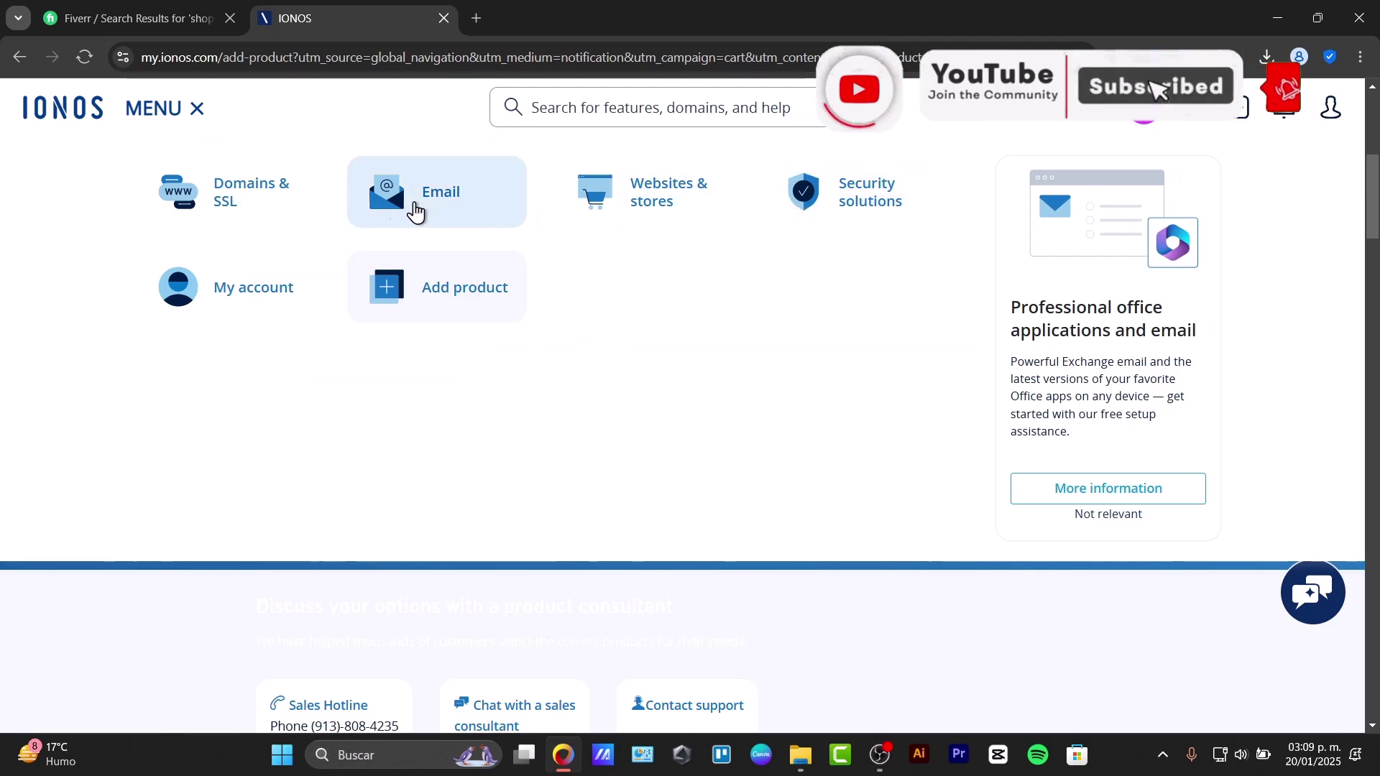
{"action": "left_click", "coordinate": [284, 309]}
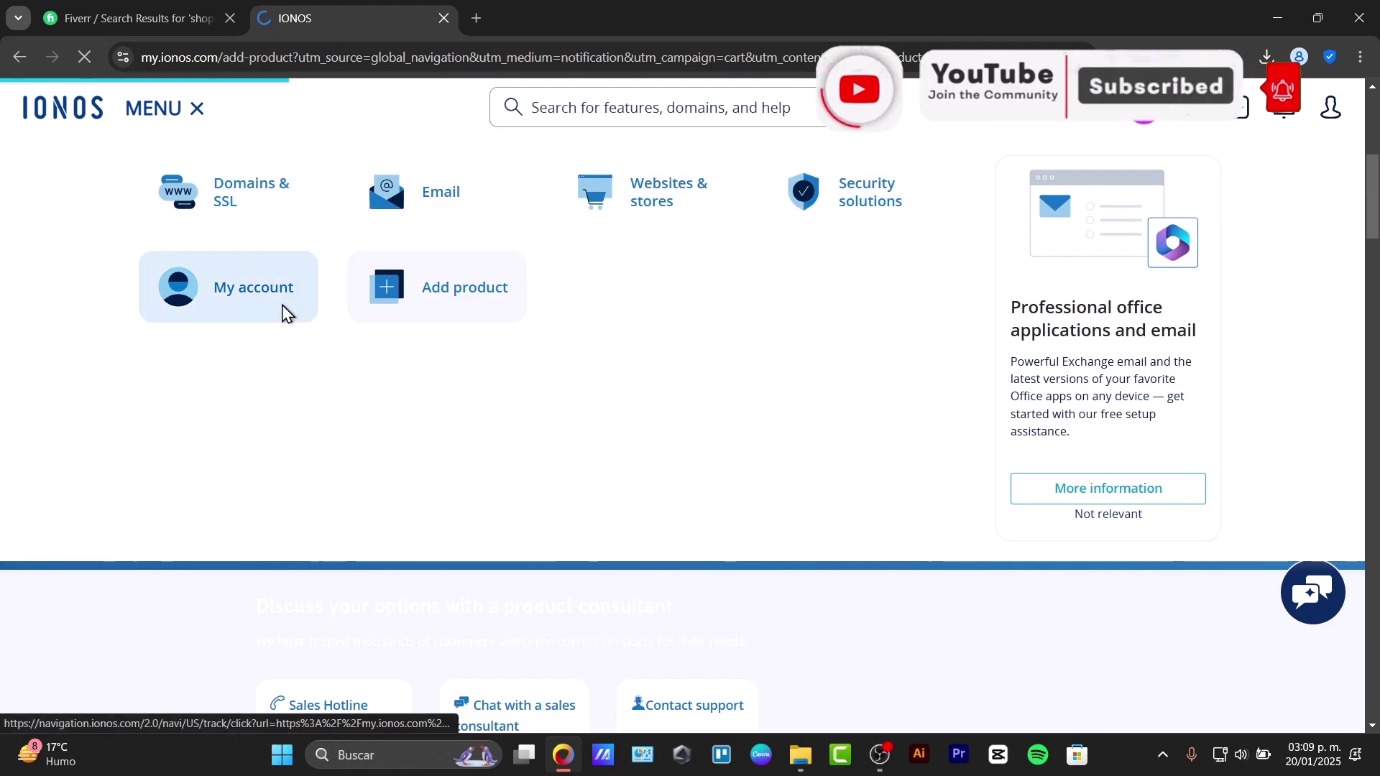